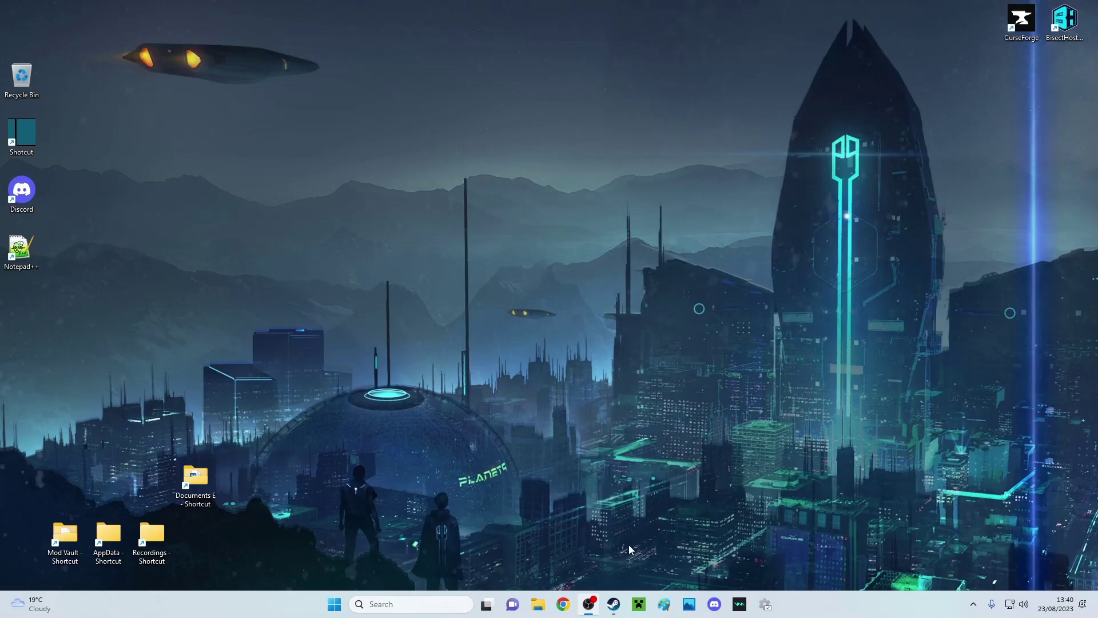
- Switch to Steam and open Project Zomboid's Workshop with only the mods tagged Build 41 listed
{"action": "left_click", "coordinate": [615, 604]}
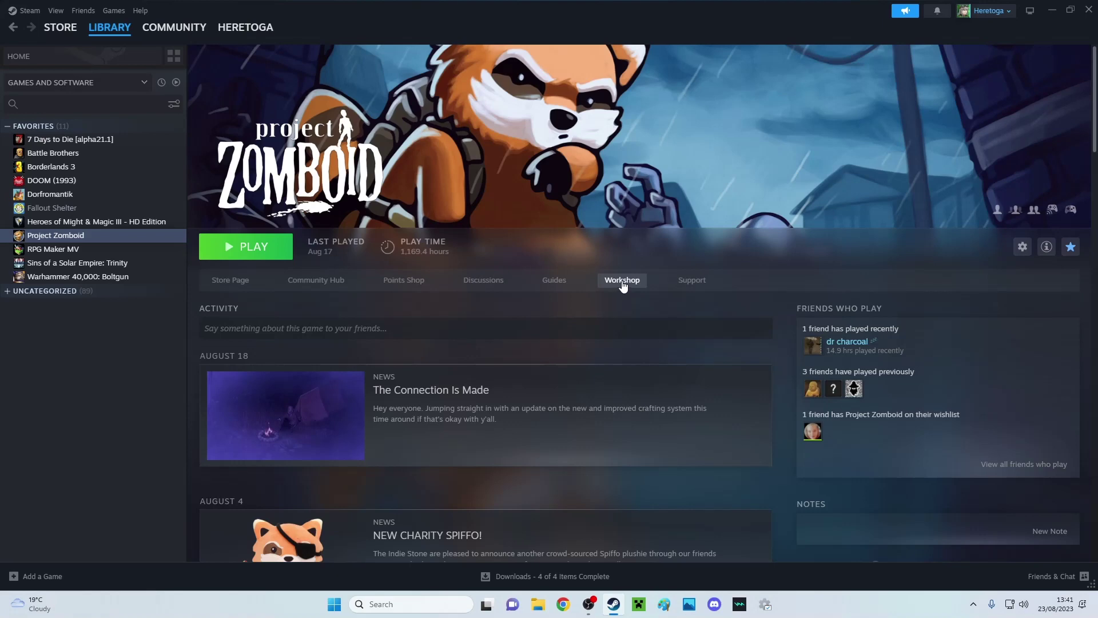
{"action": "left_click", "coordinate": [622, 281]}
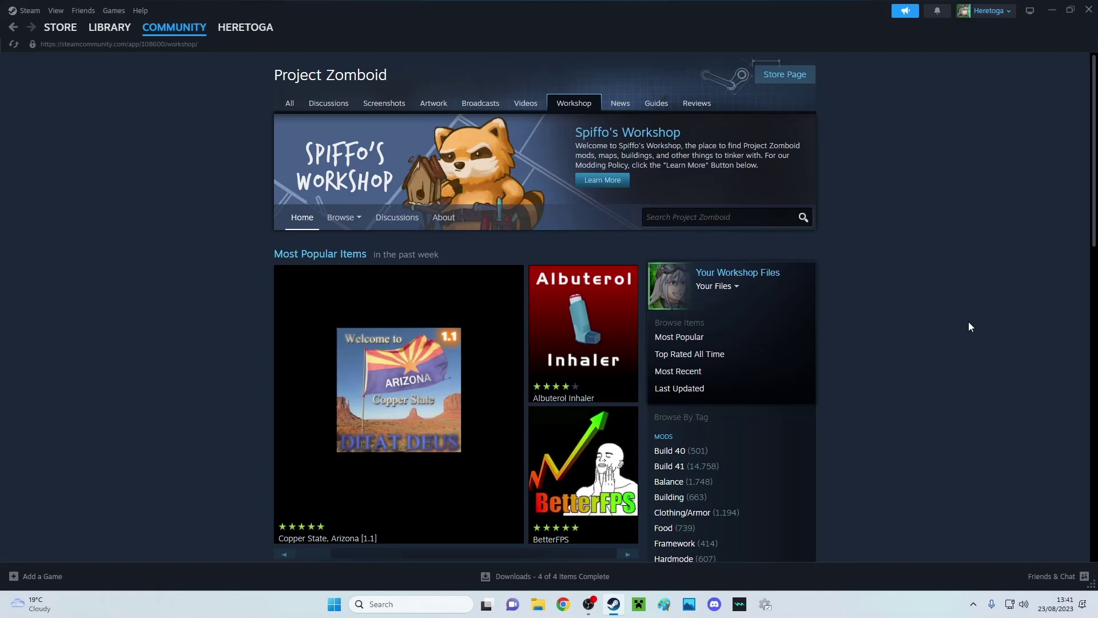
{"action": "scroll", "coordinate": [927, 317], "scroll_direction": "down", "scroll_amount": 1}
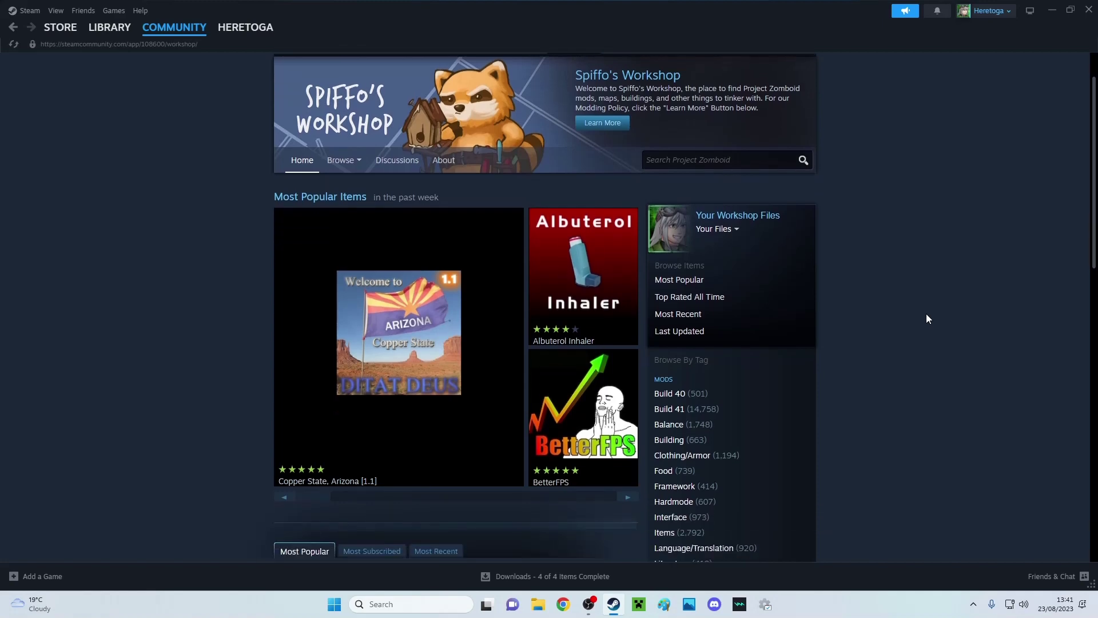
{"action": "scroll", "coordinate": [927, 319], "scroll_direction": "up", "scroll_amount": 1}
{"action": "scroll", "coordinate": [927, 319], "scroll_direction": "down", "scroll_amount": 2}
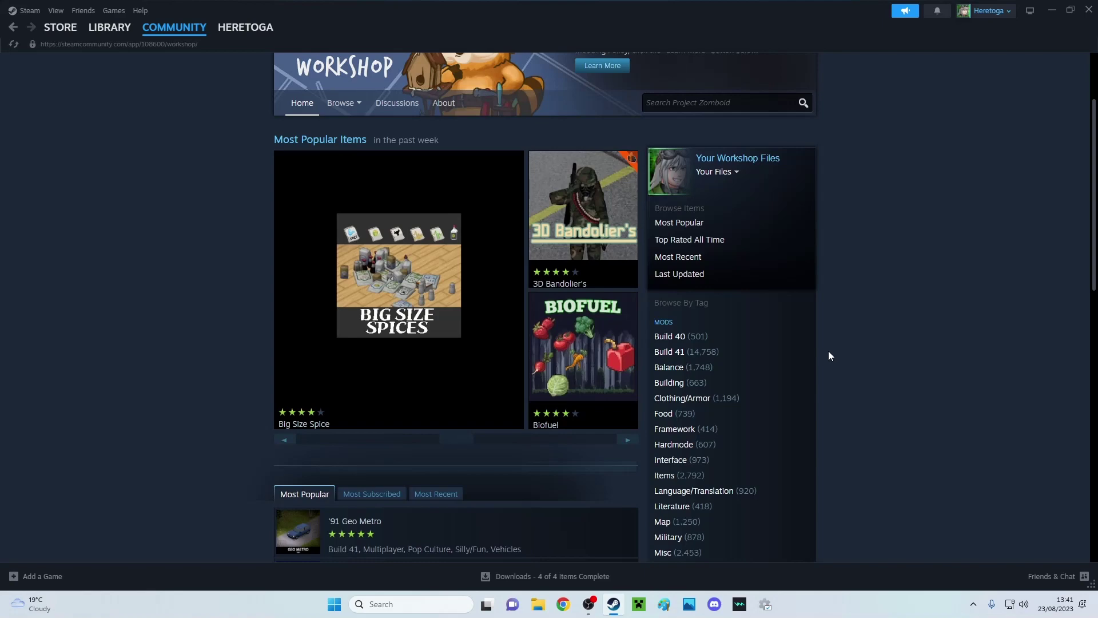
{"action": "left_click", "coordinate": [667, 352]}
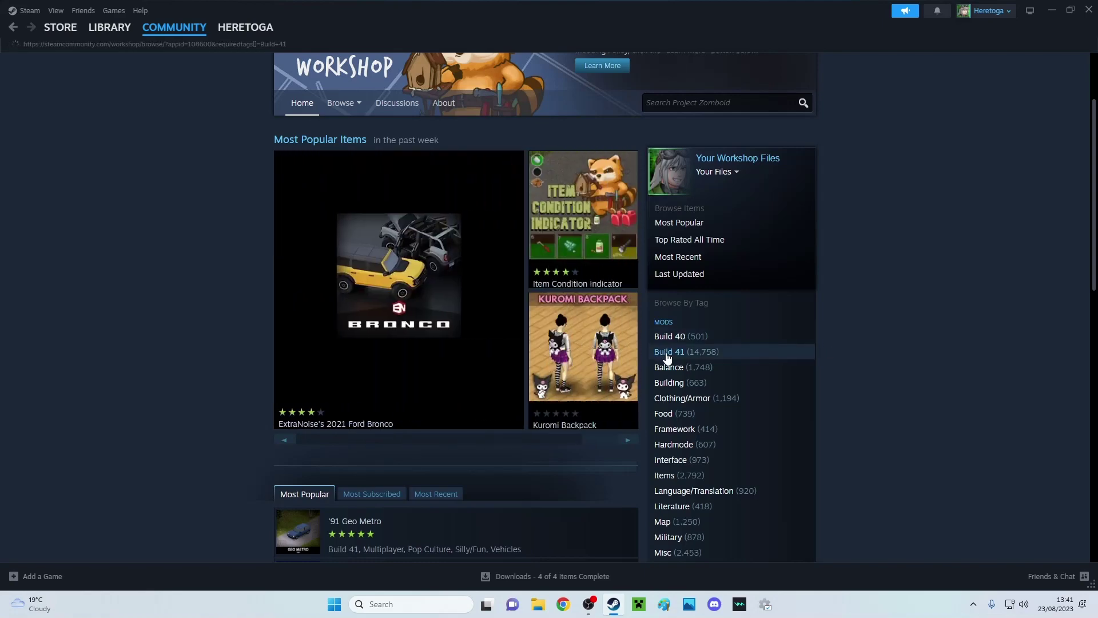
- Look through the first page of popular Build 41 mods, down to the page navigation
{"action": "scroll", "coordinate": [863, 346], "scroll_direction": "down", "scroll_amount": 5}
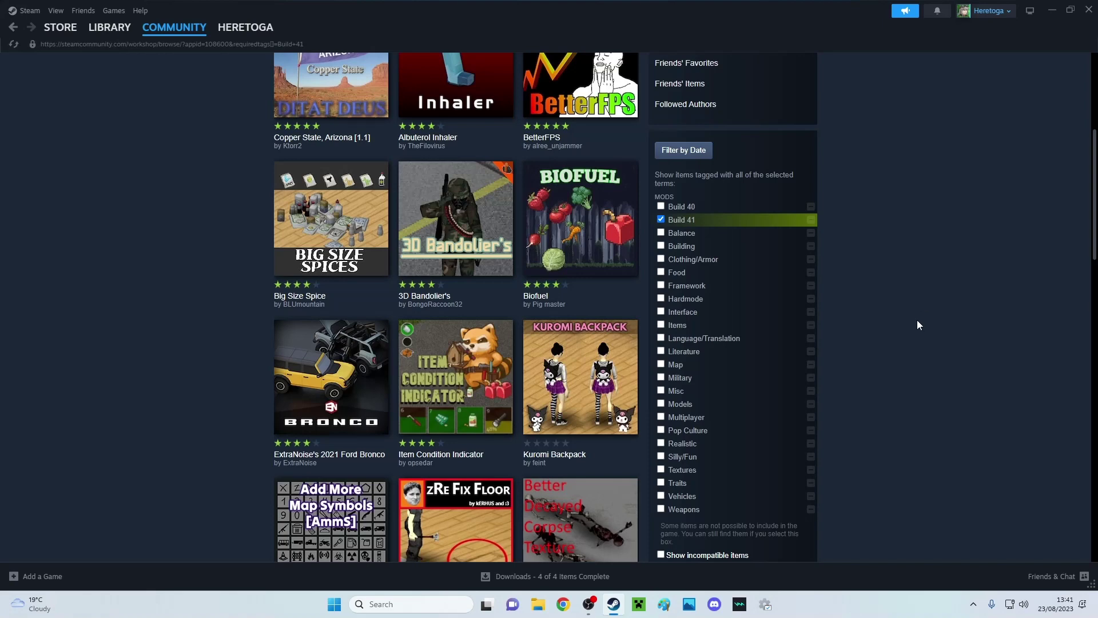
{"action": "scroll", "coordinate": [906, 317], "scroll_direction": "down", "scroll_amount": 6}
{"action": "scroll", "coordinate": [904, 316], "scroll_direction": "down", "scroll_amount": 9}
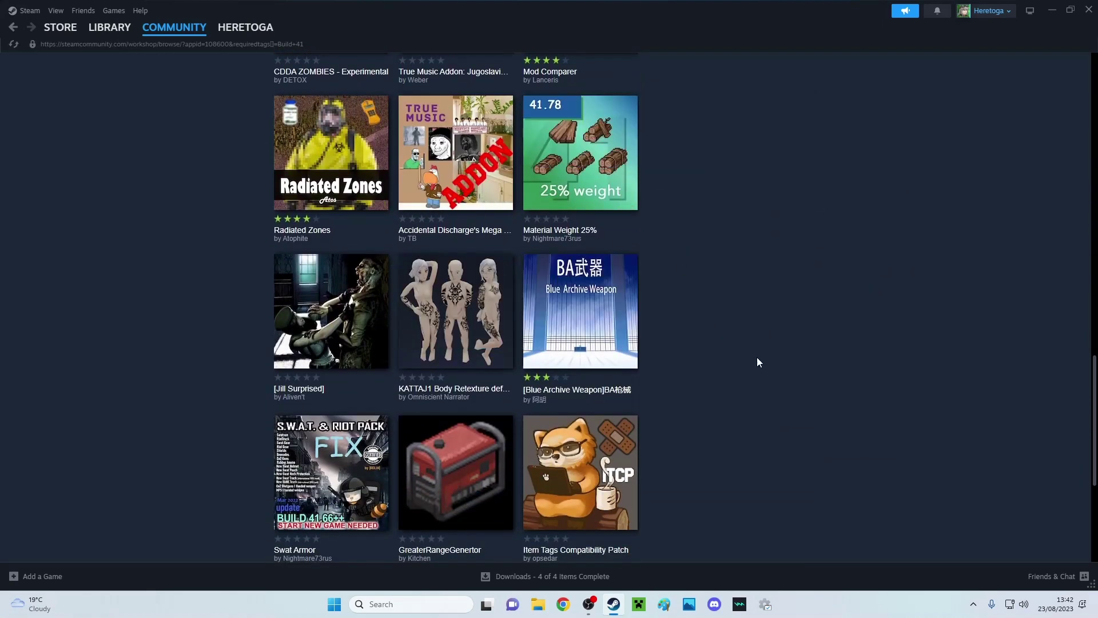
{"action": "scroll", "coordinate": [758, 357], "scroll_direction": "down", "scroll_amount": 5}
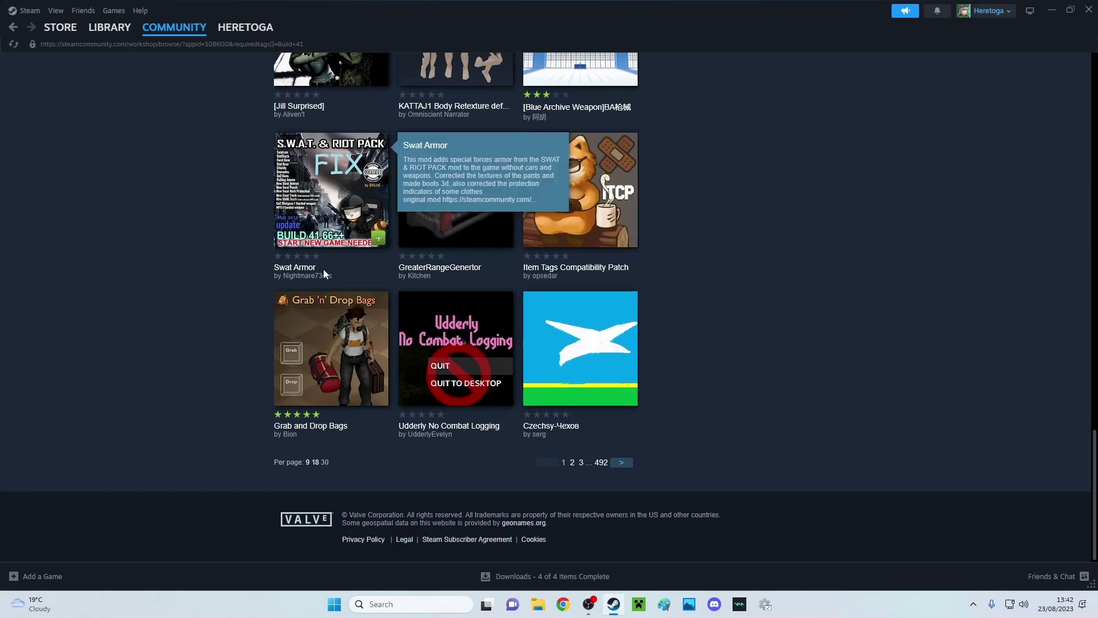
{"action": "scroll", "coordinate": [190, 340], "scroll_direction": "up", "scroll_amount": 5}
{"action": "scroll", "coordinate": [193, 342], "scroll_direction": "up", "scroll_amount": 15}
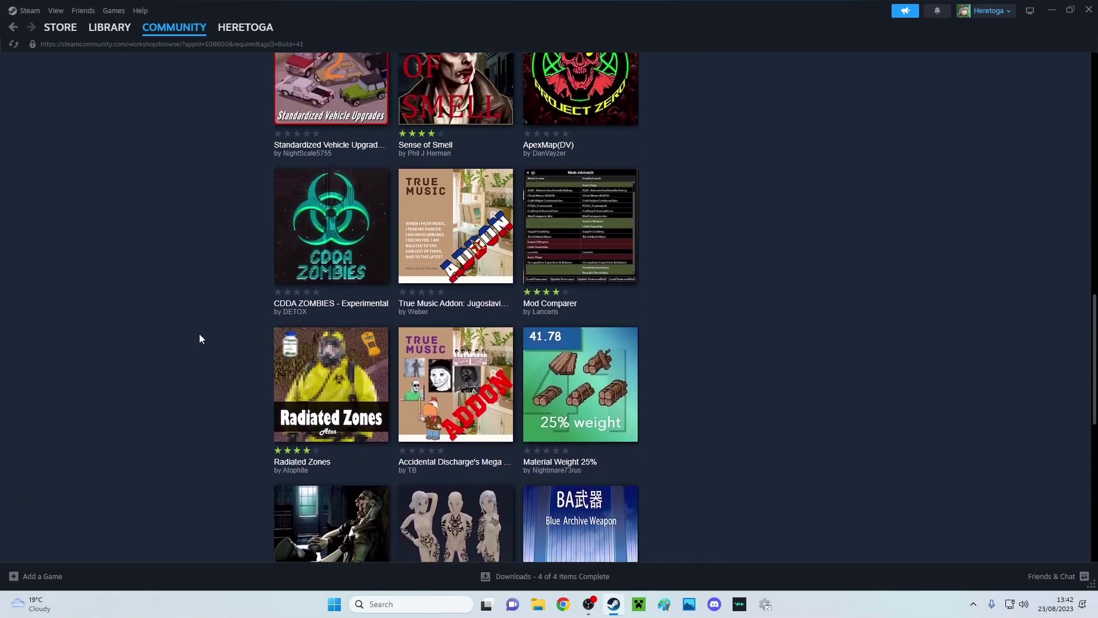
{"action": "scroll", "coordinate": [200, 337], "scroll_direction": "up", "scroll_amount": 4}
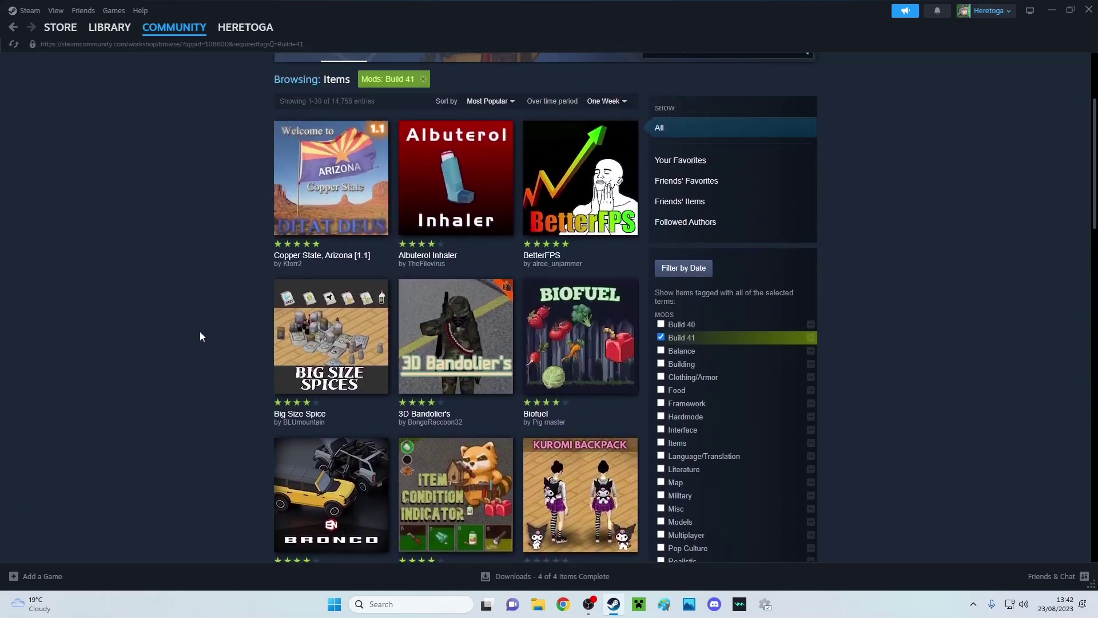
- Add the Vehicles tag to the Build 41 filter
{"action": "scroll", "coordinate": [904, 393], "scroll_direction": "down", "scroll_amount": 5}
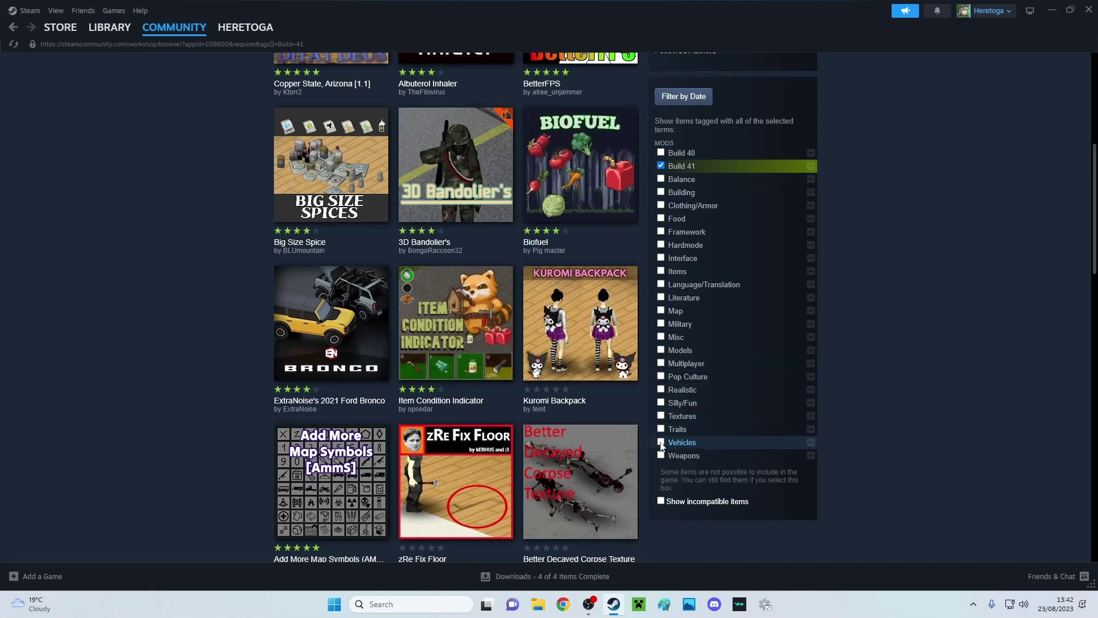
{"action": "left_click", "coordinate": [661, 442]}
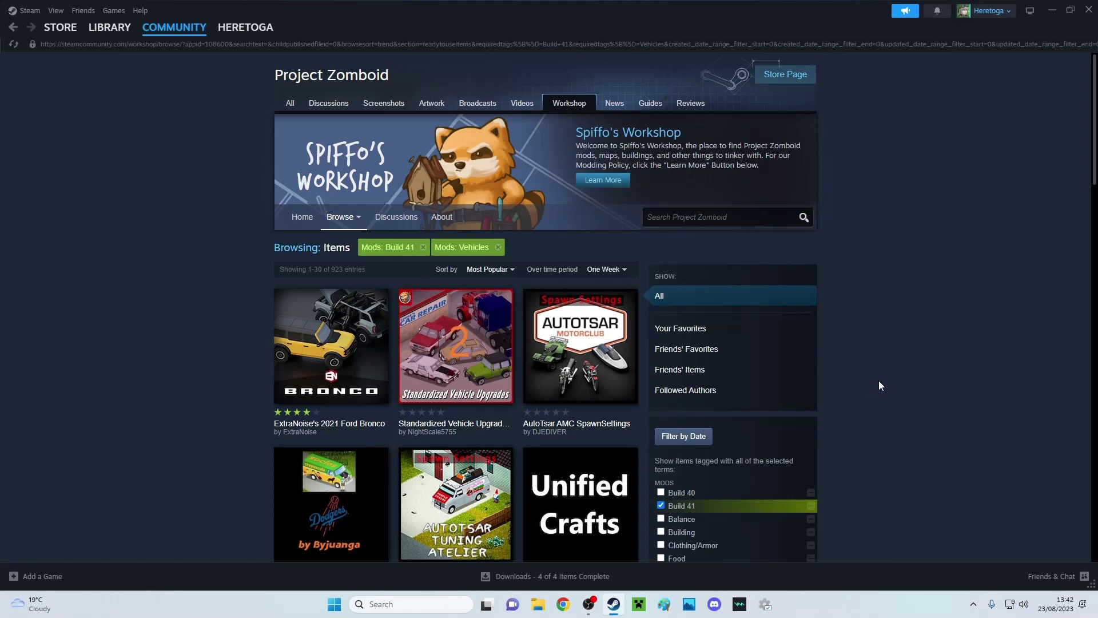
- Browse the popular Build 41 vehicle mods and check the summaries of the AutoTsar spawn settings mods
{"action": "scroll", "coordinate": [877, 397], "scroll_direction": "down", "scroll_amount": 3}
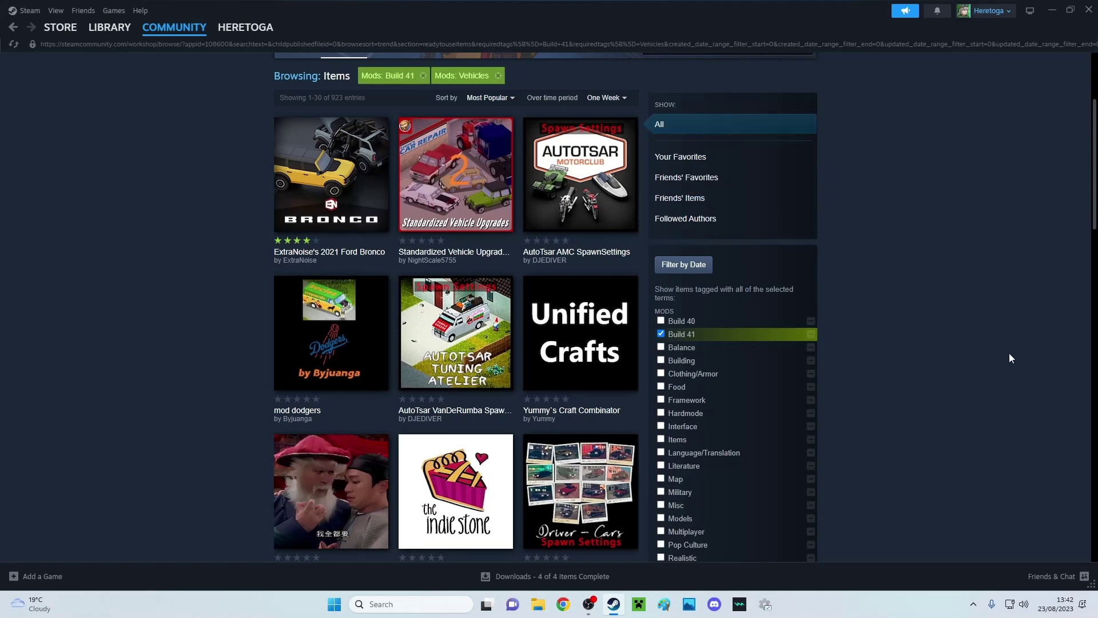
{"action": "mouse_move", "coordinate": [469, 349]}
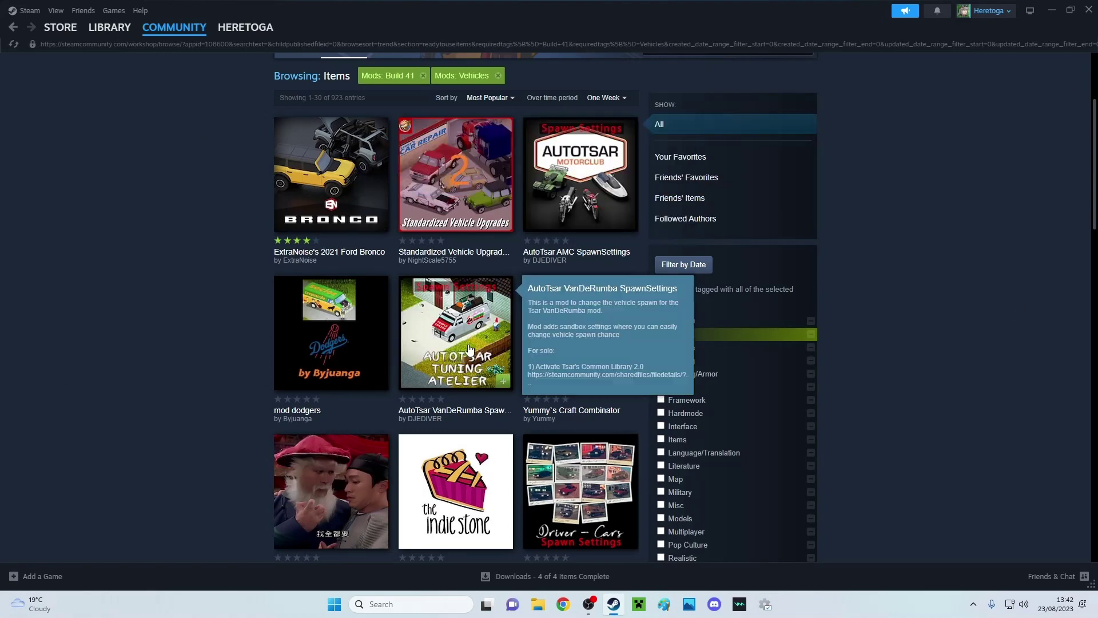
{"action": "scroll", "coordinate": [186, 232], "scroll_direction": "down", "scroll_amount": 3}
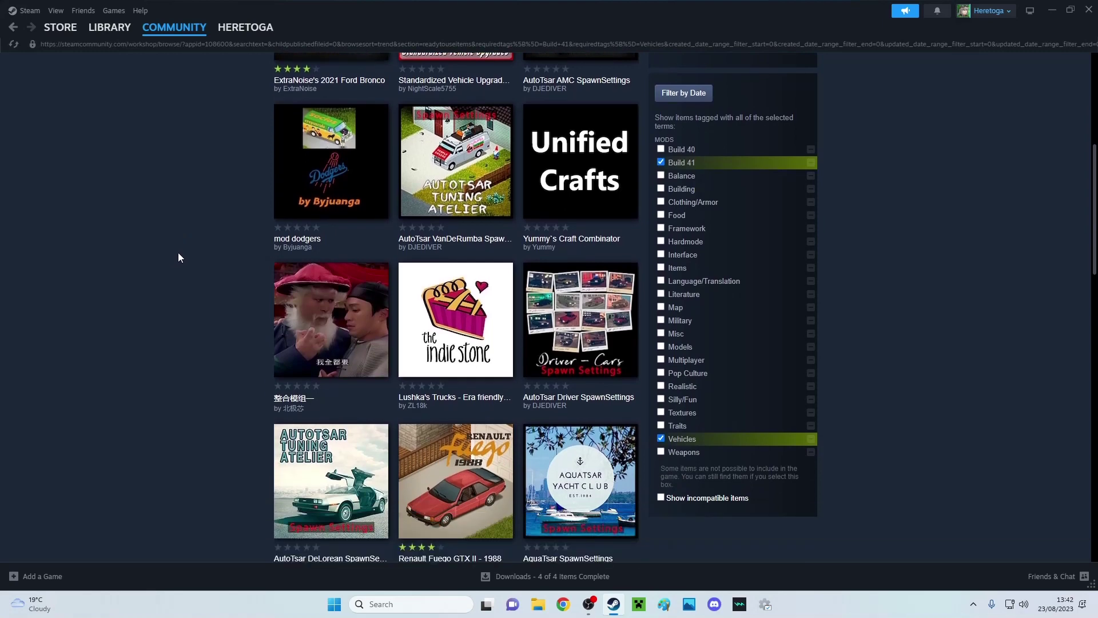
{"action": "mouse_move", "coordinate": [352, 315]}
{"action": "scroll", "coordinate": [199, 268], "scroll_direction": "up", "scroll_amount": 3}
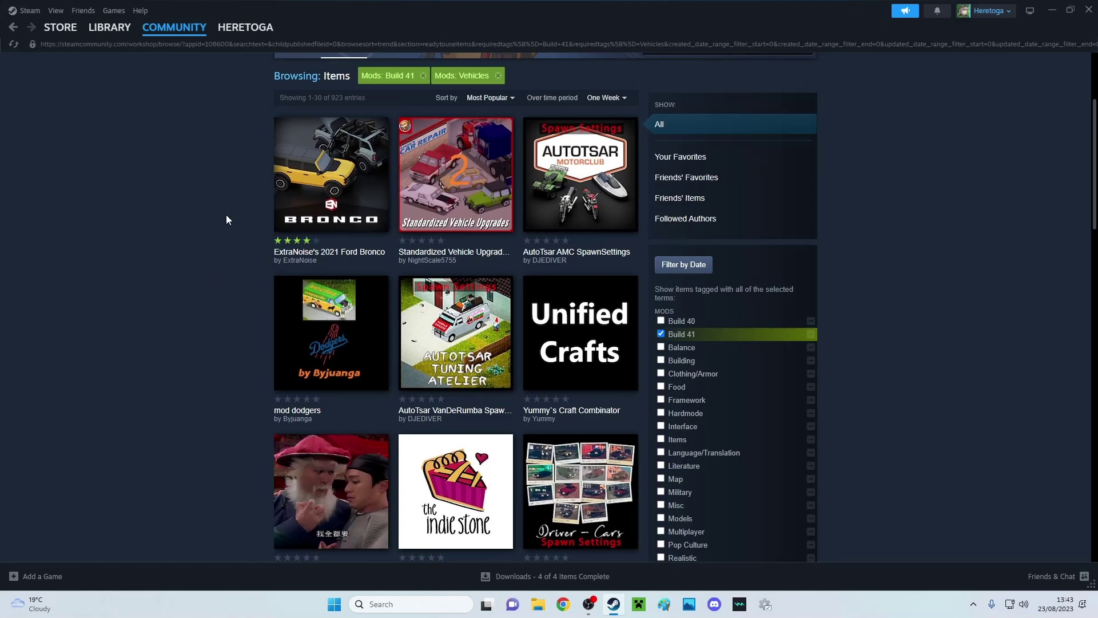
{"action": "mouse_move", "coordinate": [547, 220]}
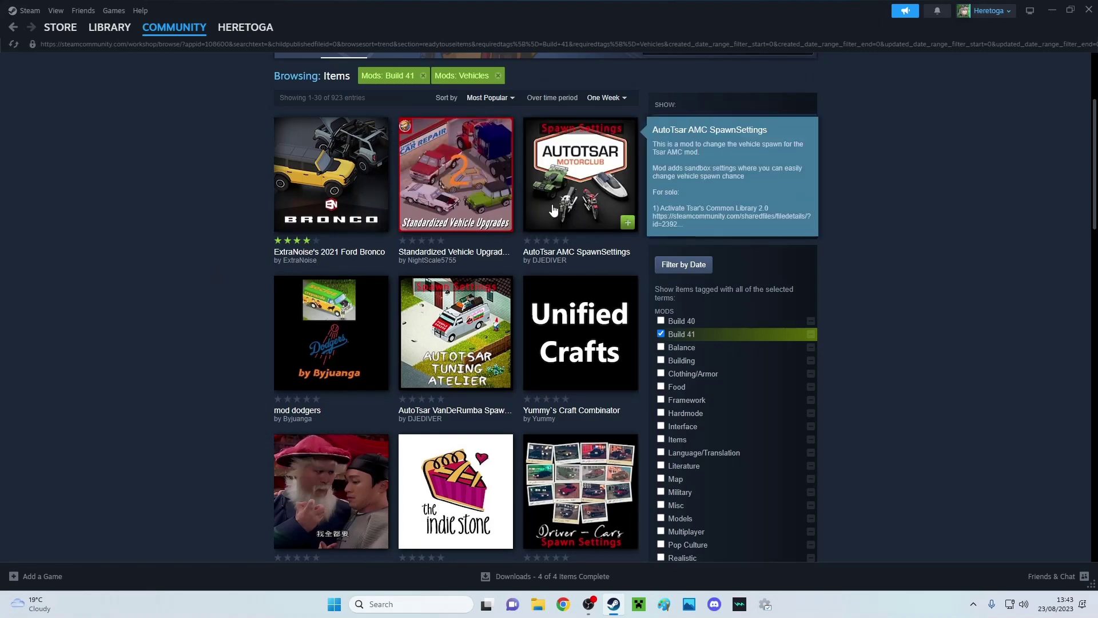
{"action": "mouse_move", "coordinate": [284, 163]}
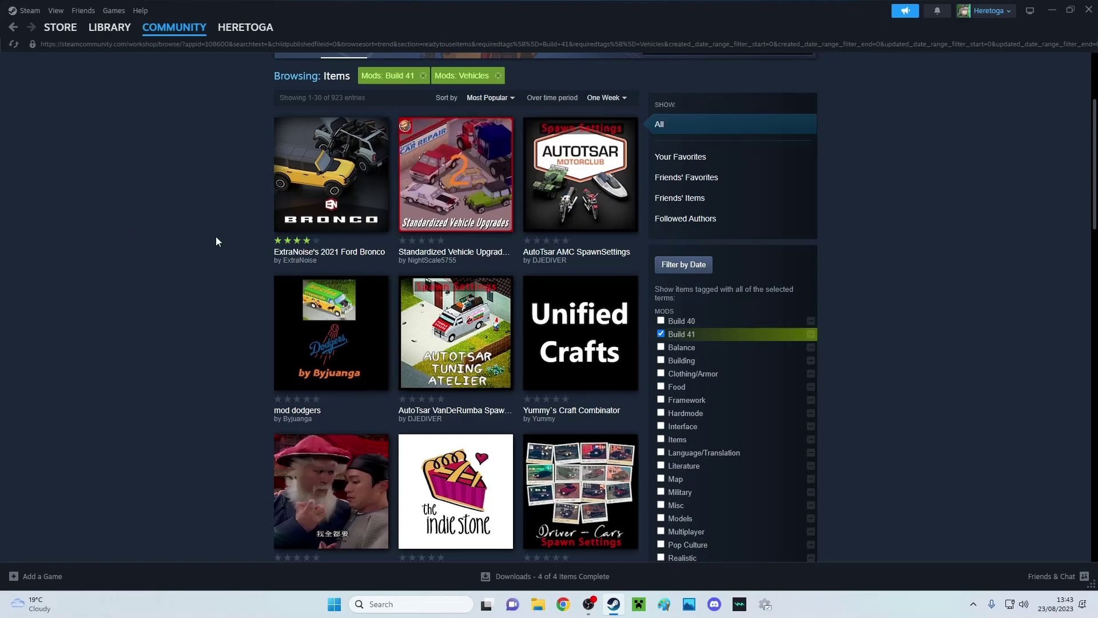
{"action": "scroll", "coordinate": [153, 345], "scroll_direction": "down", "scroll_amount": 1}
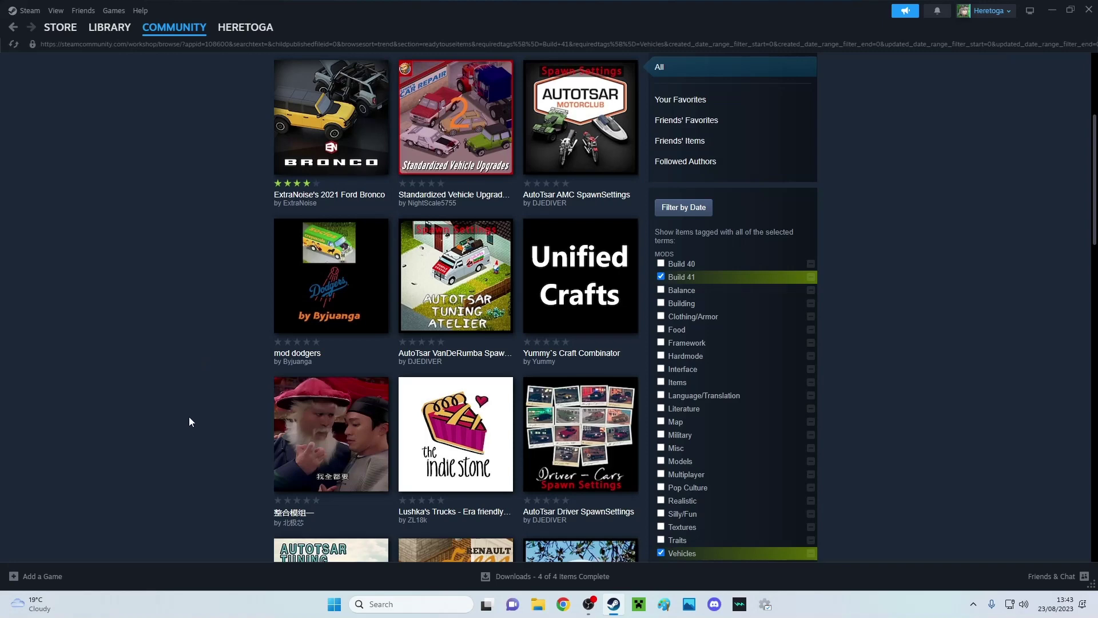
{"action": "scroll", "coordinate": [189, 422], "scroll_direction": "down", "scroll_amount": 4}
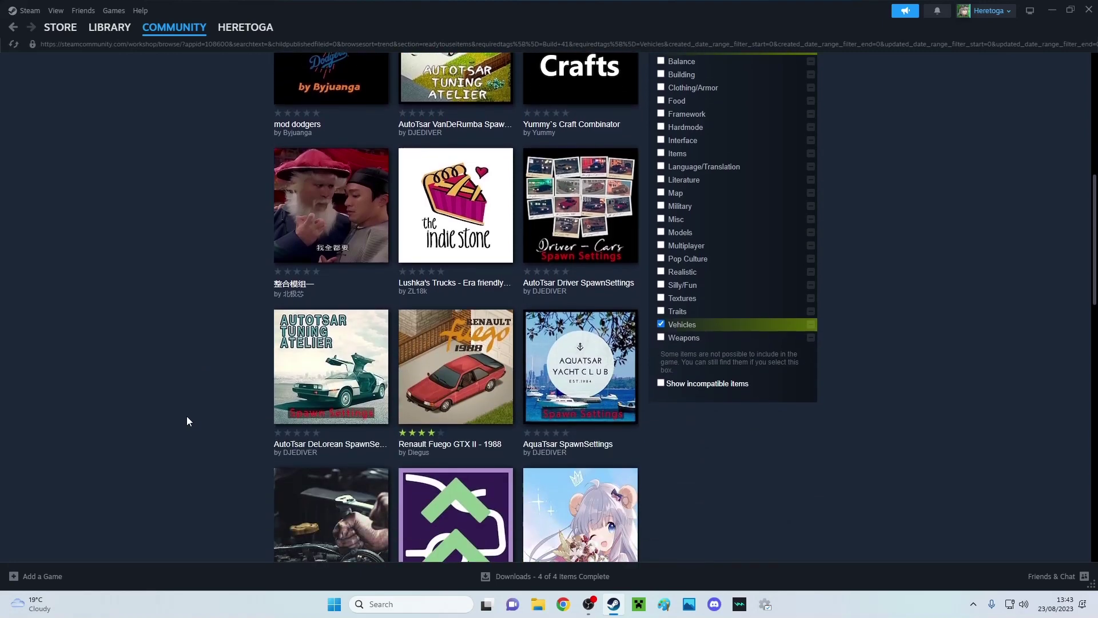
{"action": "scroll", "coordinate": [179, 396], "scroll_direction": "down", "scroll_amount": 1}
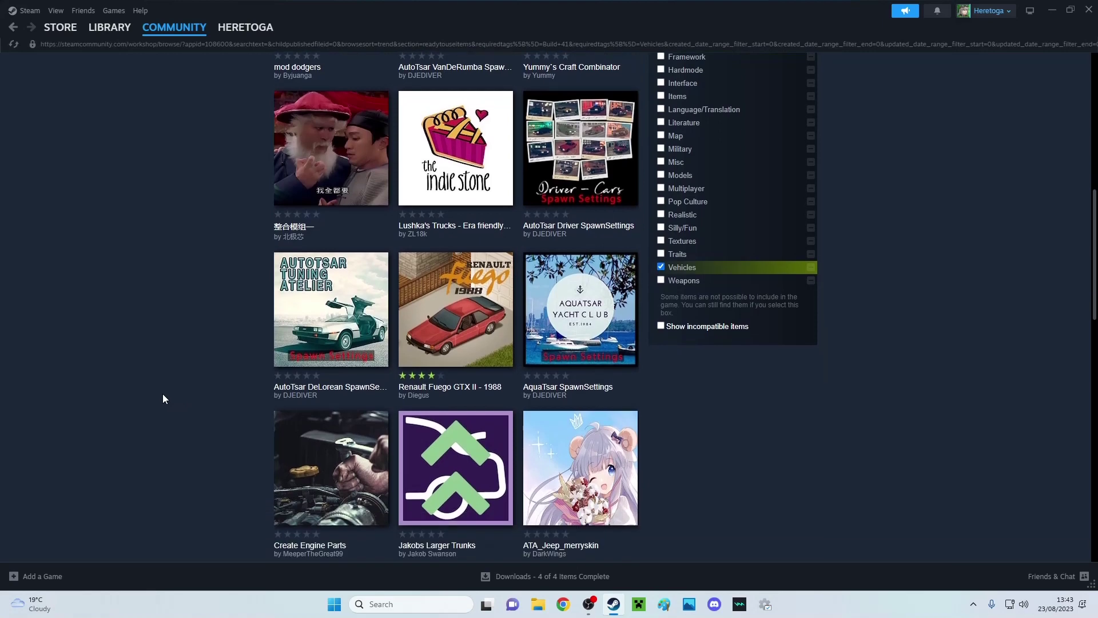
{"action": "scroll", "coordinate": [172, 417], "scroll_direction": "down", "scroll_amount": 1}
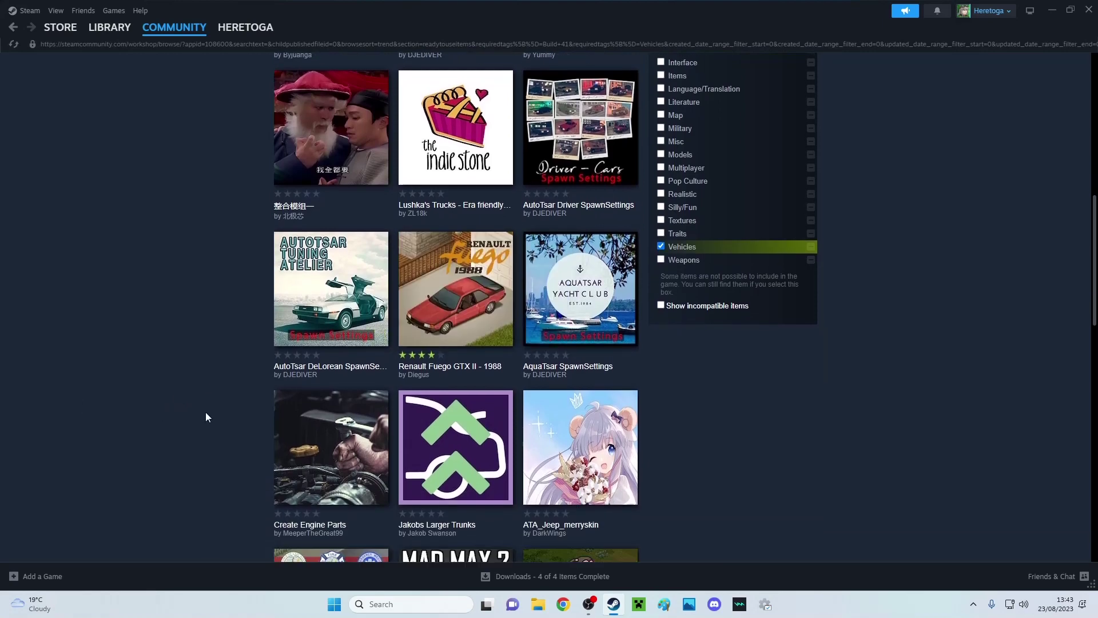
{"action": "scroll", "coordinate": [205, 412], "scroll_direction": "down", "scroll_amount": 6}
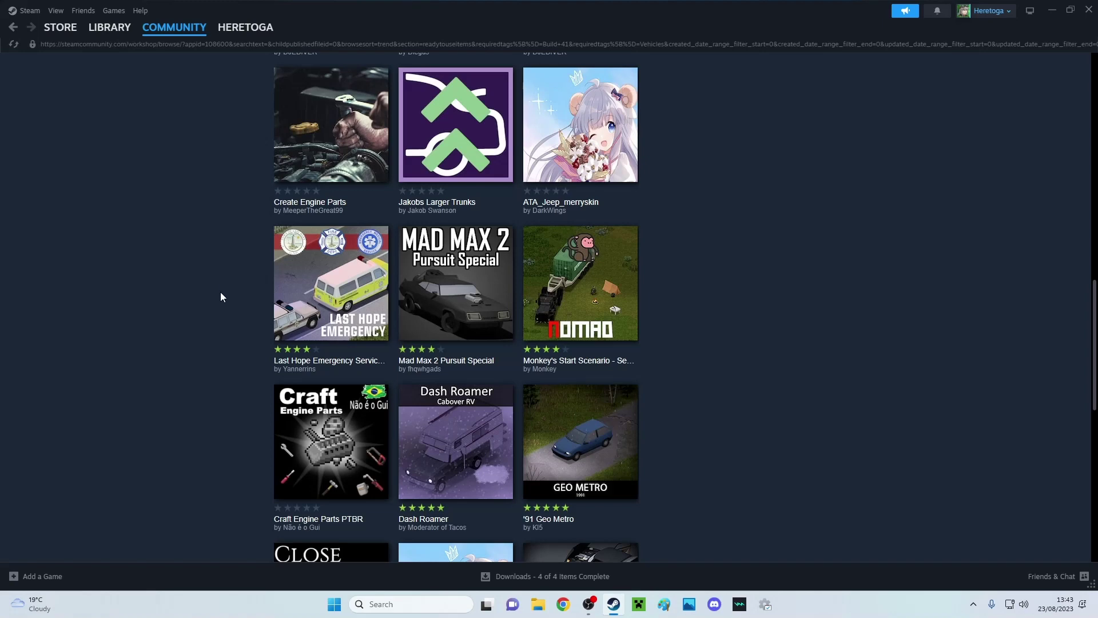
- Open the Mad Max 2 Pursuit Special mod's page and view its preview images
{"action": "mouse_move", "coordinate": [447, 324]}
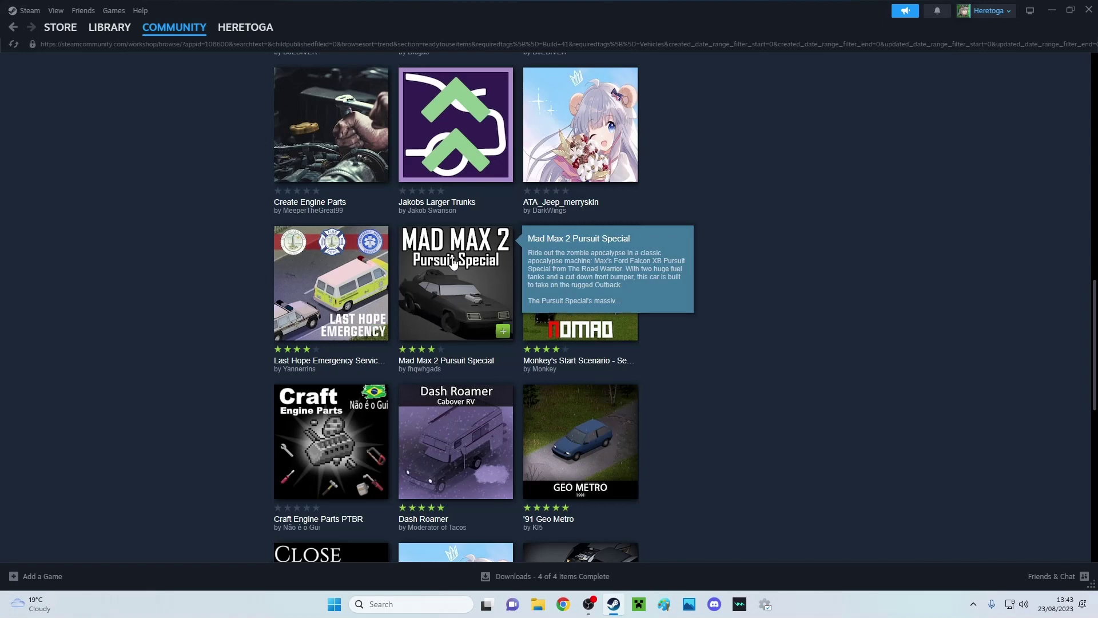
{"action": "left_click", "coordinate": [452, 295]}
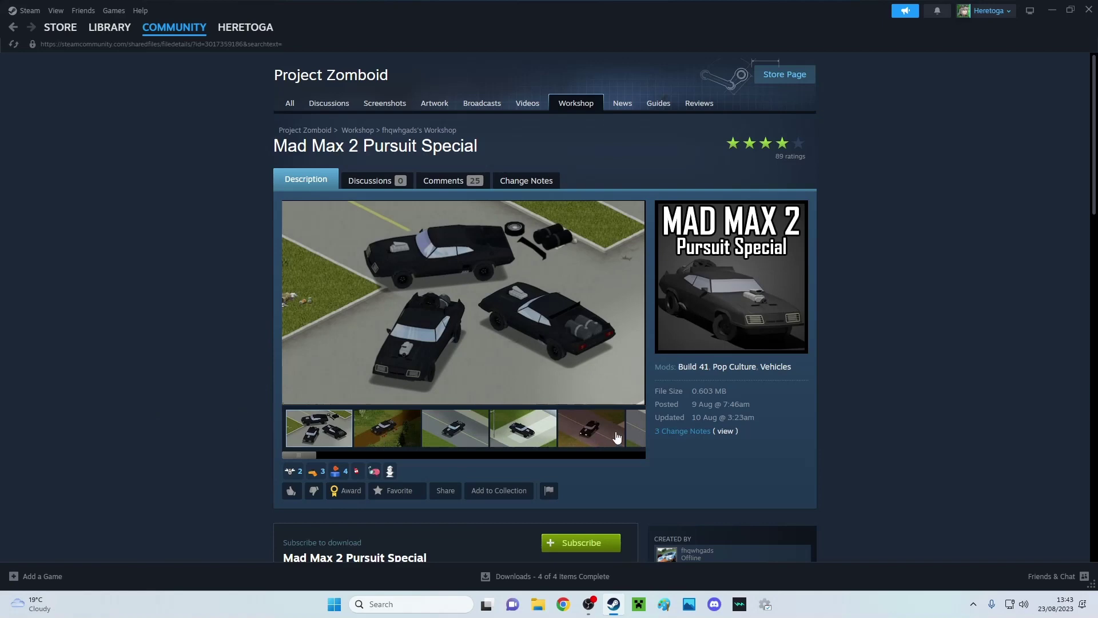
{"action": "left_click", "coordinate": [395, 439]}
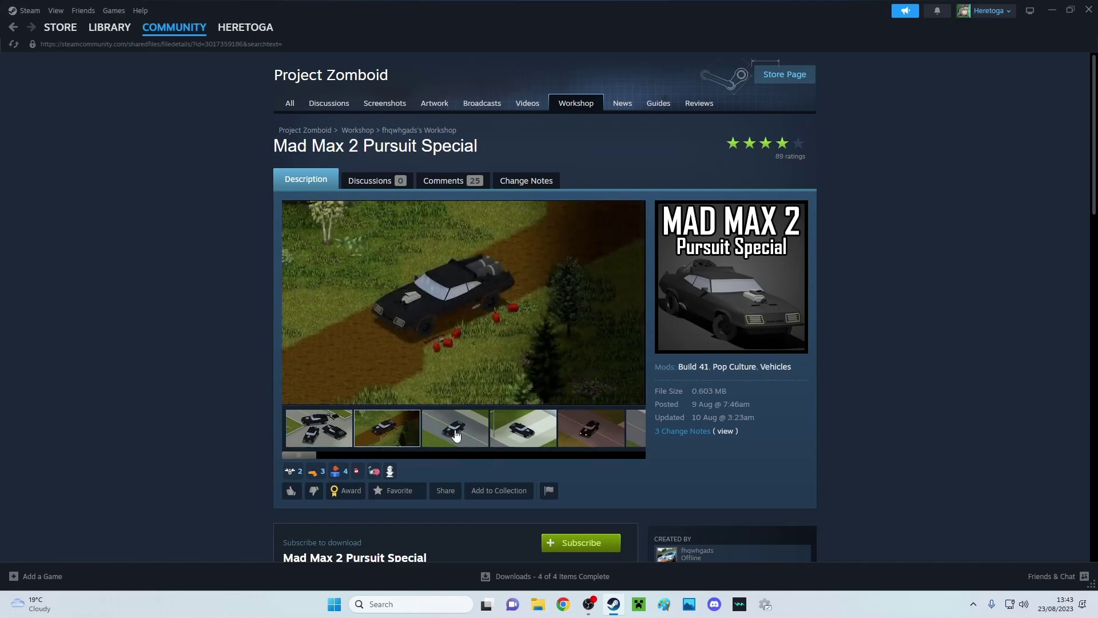
{"action": "left_click", "coordinate": [453, 432]}
{"action": "left_click", "coordinate": [531, 432]}
{"action": "left_click", "coordinate": [591, 428]}
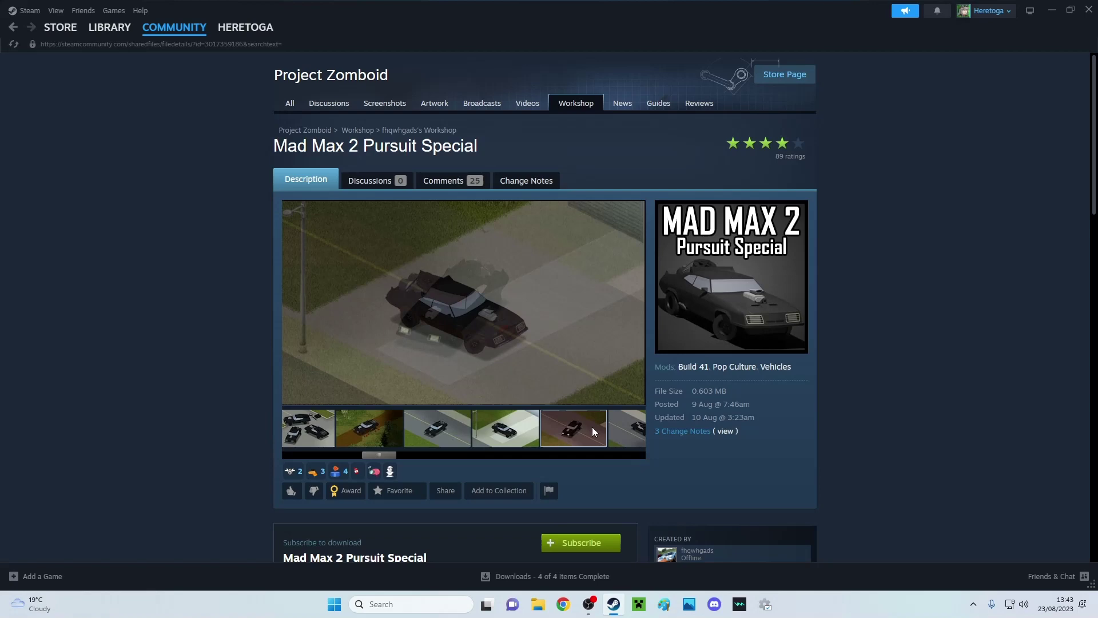
{"action": "left_click", "coordinate": [589, 437]}
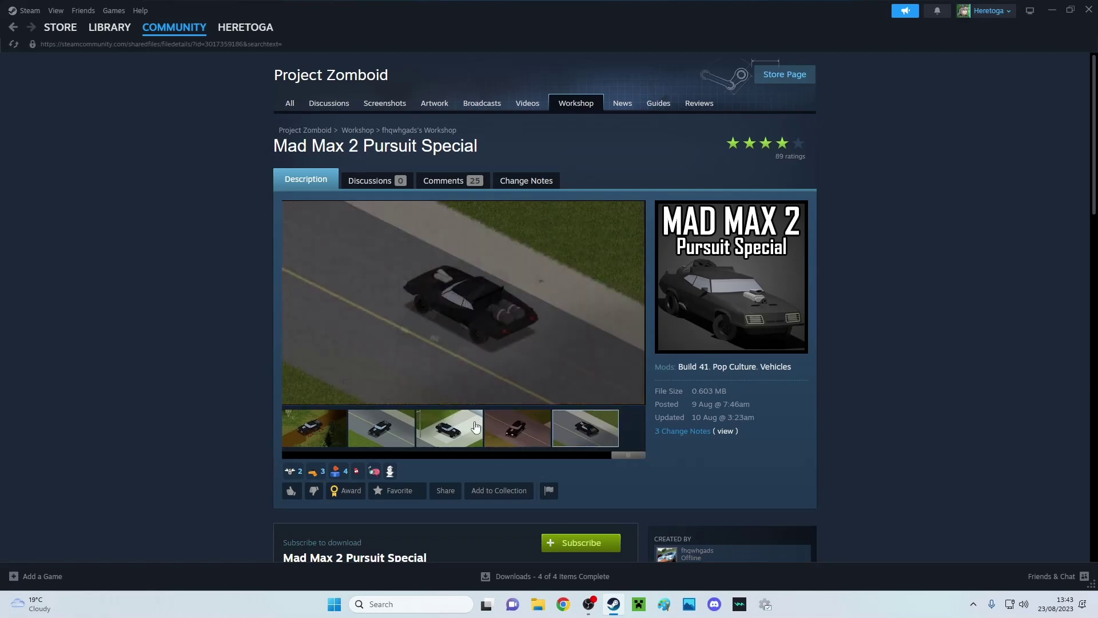
{"action": "left_click", "coordinate": [319, 440]}
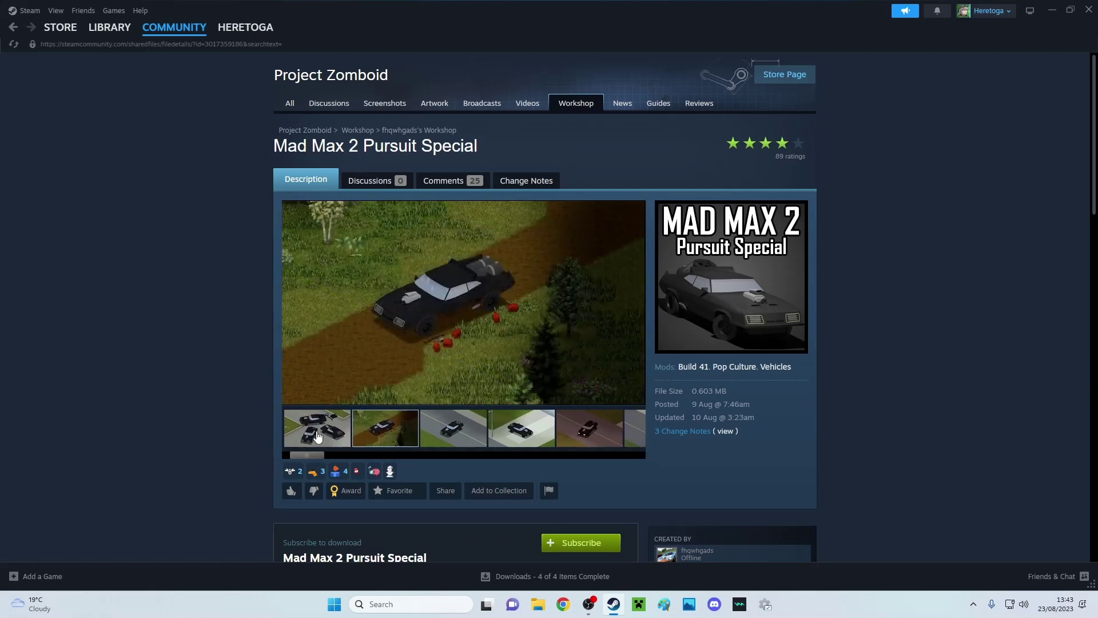
{"action": "left_click", "coordinate": [319, 434]}
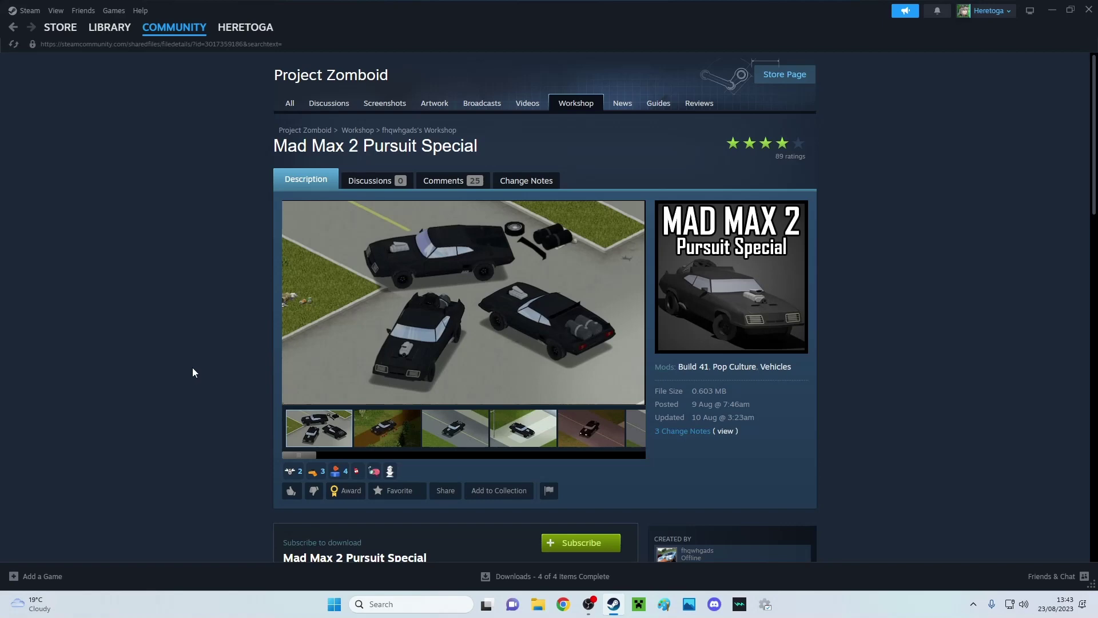
- Read the Mad Max 2 Pursuit Special mod's description, related mods, Workshop ID, Mod ID and user comments
{"action": "scroll", "coordinate": [192, 367], "scroll_direction": "down", "scroll_amount": 1}
{"action": "scroll", "coordinate": [192, 372], "scroll_direction": "down", "scroll_amount": 1}
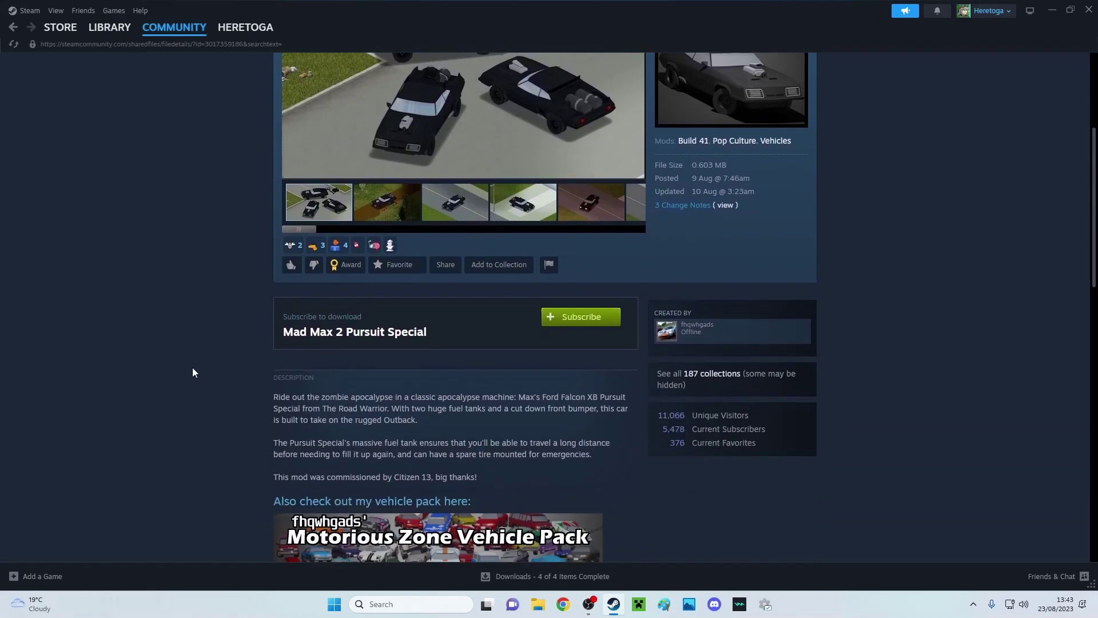
{"action": "scroll", "coordinate": [193, 371], "scroll_direction": "down", "scroll_amount": 2}
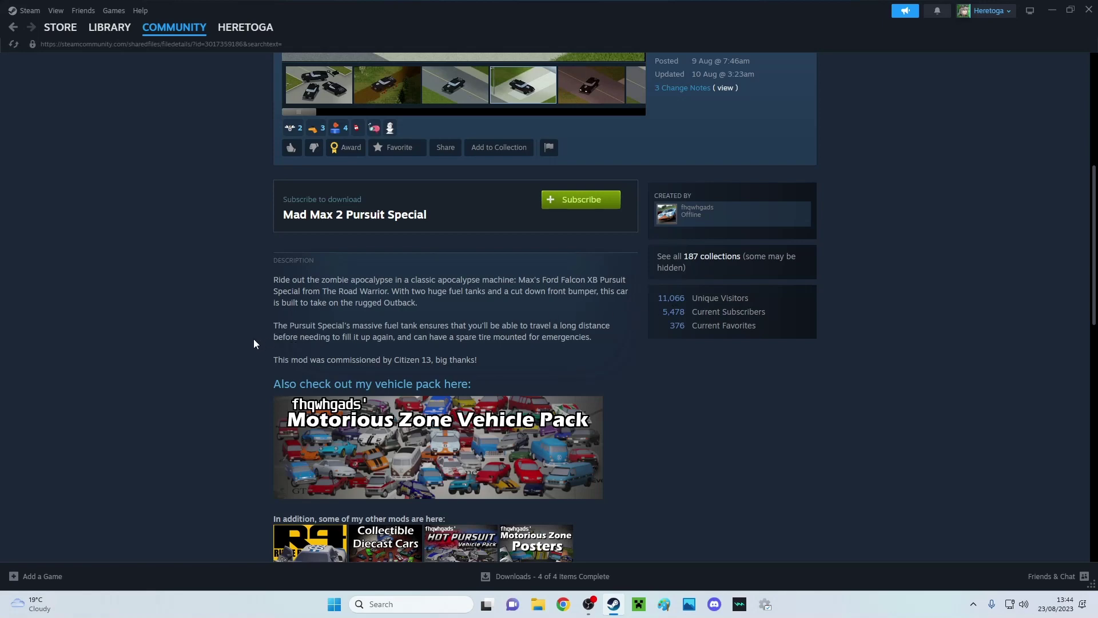
{"action": "scroll", "coordinate": [253, 340], "scroll_direction": "down", "scroll_amount": 6}
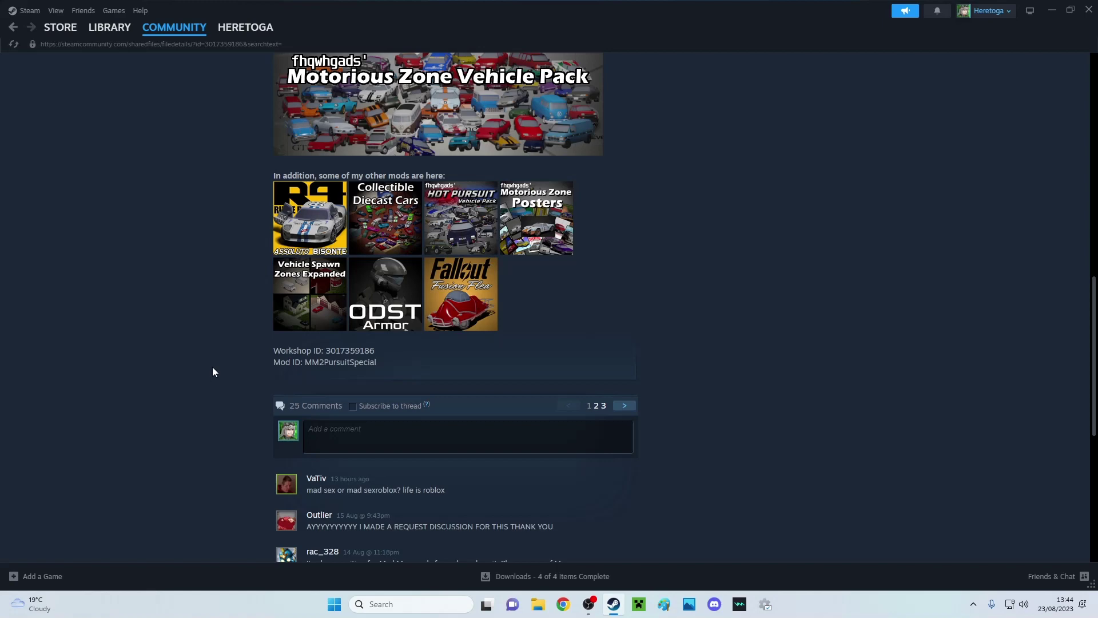
{"action": "scroll", "coordinate": [207, 367], "scroll_direction": "down", "scroll_amount": 5}
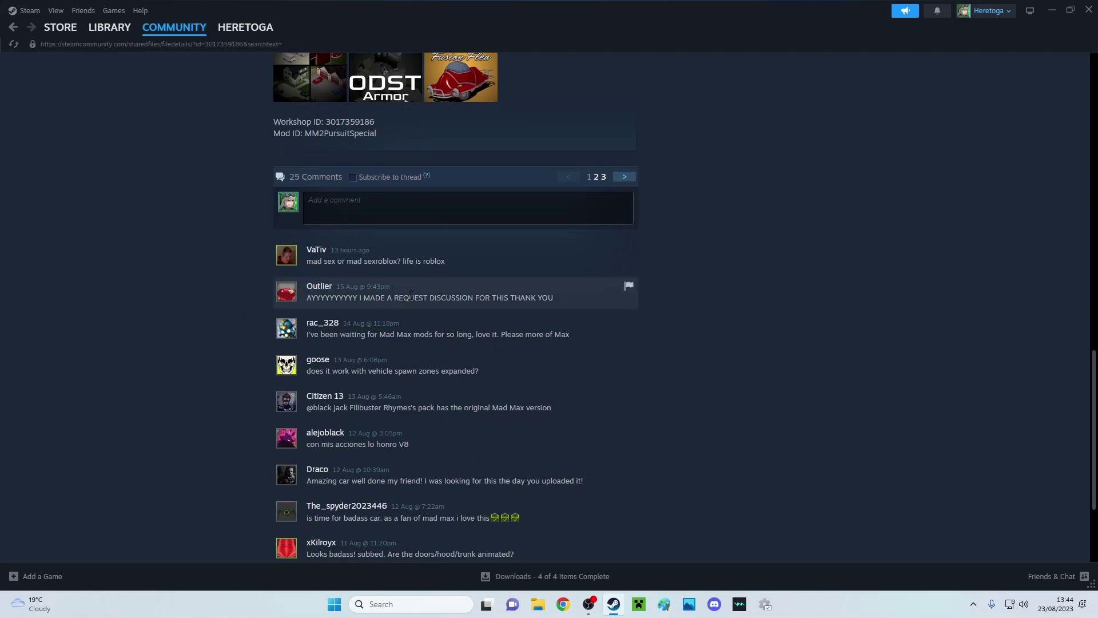
{"action": "scroll", "coordinate": [217, 312], "scroll_direction": "up", "scroll_amount": 6}
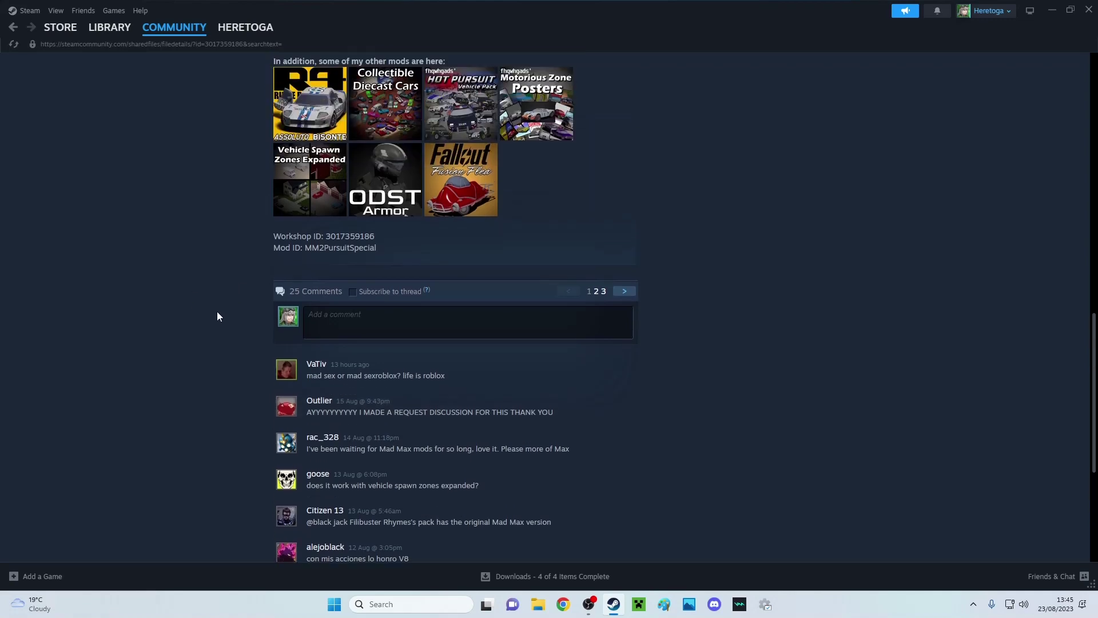
- Give the Mad Max 2 Pursuit Special mod a thumbs-up rating and subscribe to it
{"action": "scroll", "coordinate": [216, 313], "scroll_direction": "up", "scroll_amount": 10}
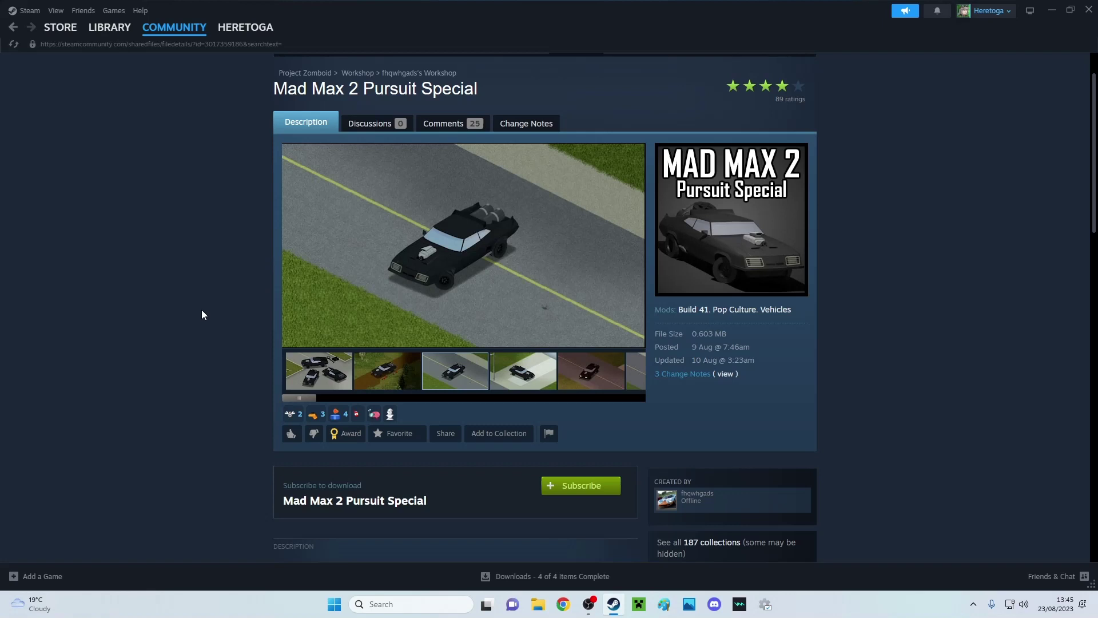
{"action": "scroll", "coordinate": [204, 313], "scroll_direction": "up", "scroll_amount": 1}
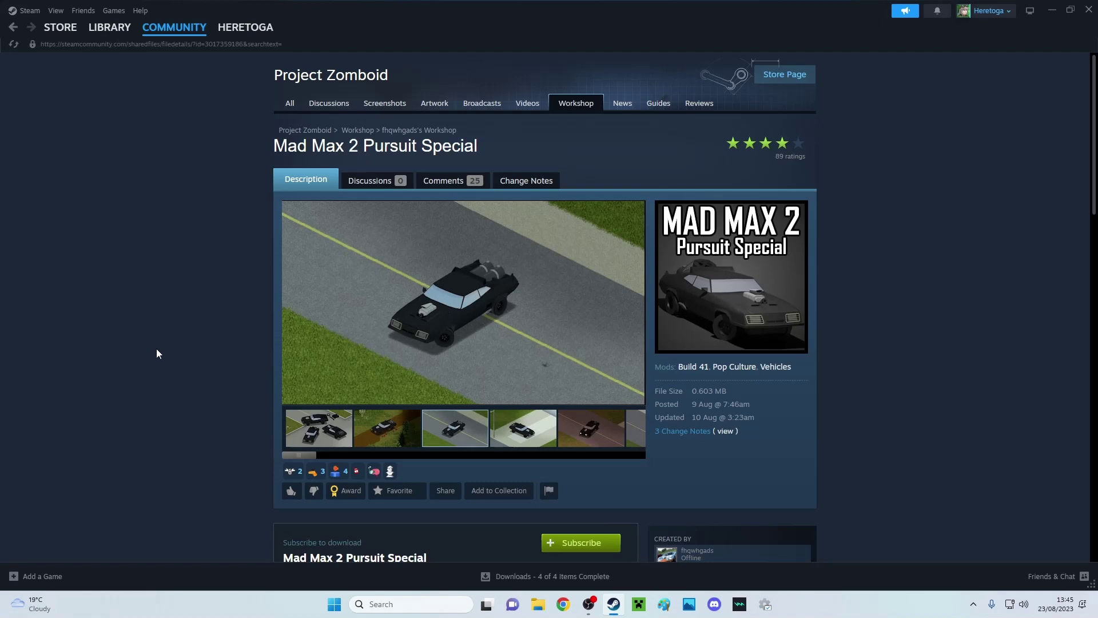
{"action": "scroll", "coordinate": [166, 351], "scroll_direction": "down", "scroll_amount": 2}
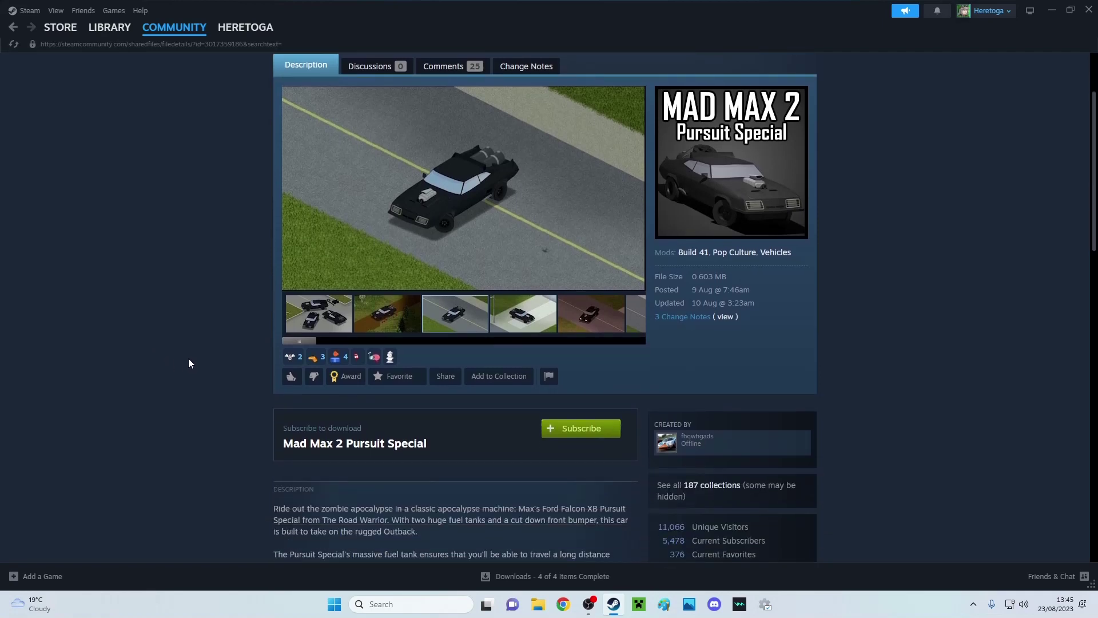
{"action": "scroll", "coordinate": [193, 356], "scroll_direction": "up", "scroll_amount": 1}
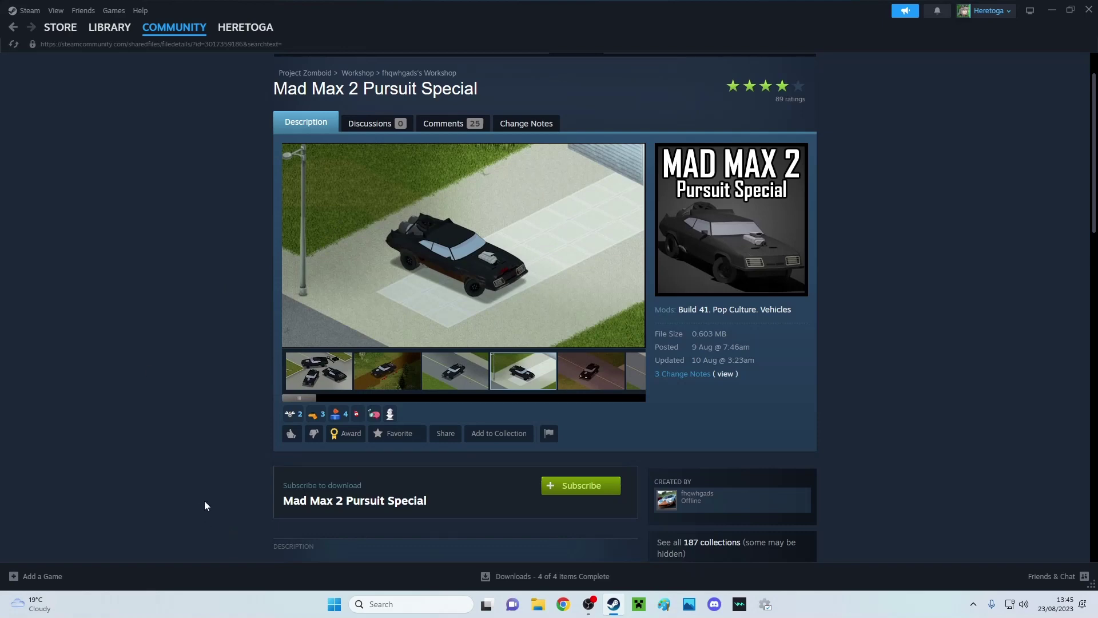
{"action": "left_click", "coordinate": [291, 436]}
{"action": "scroll", "coordinate": [261, 474], "scroll_direction": "down", "scroll_amount": 2}
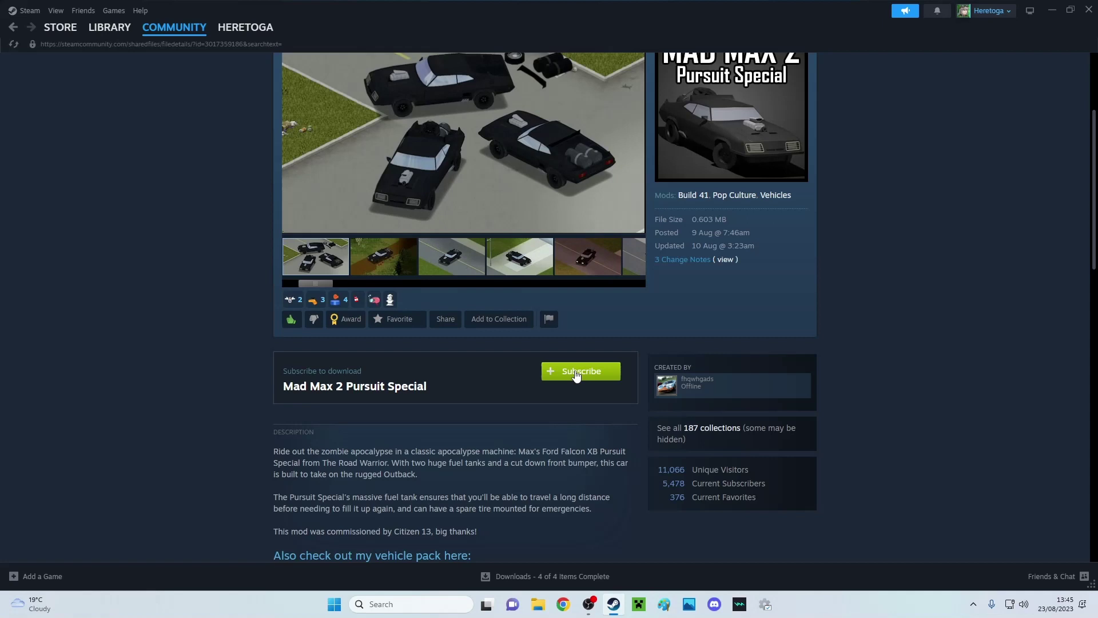
{"action": "left_click", "coordinate": [575, 375]}
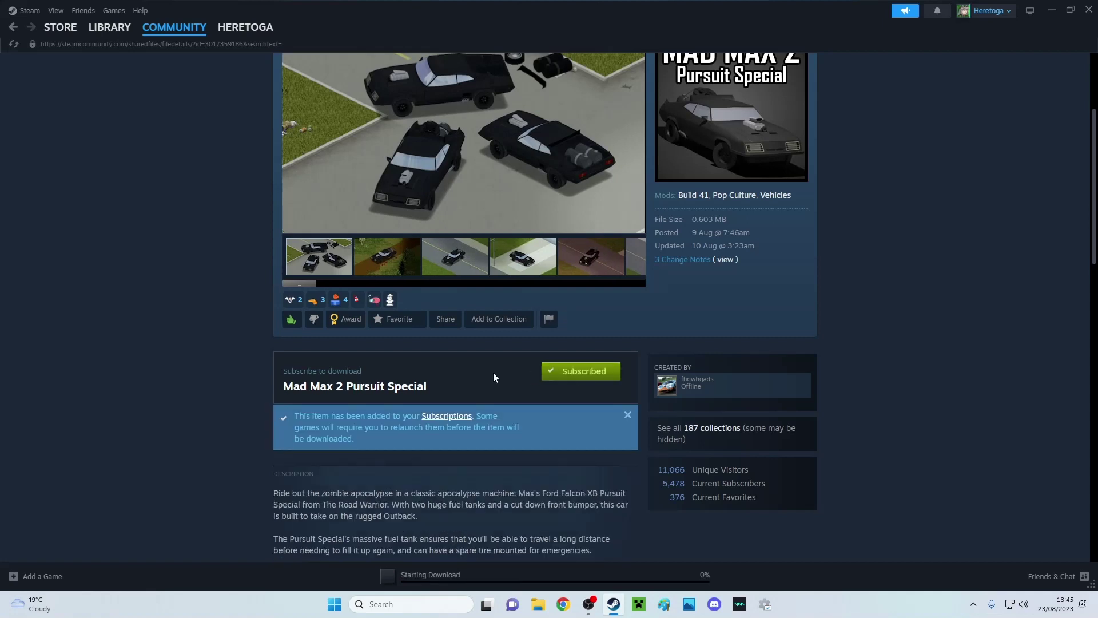
{"action": "scroll", "coordinate": [266, 313], "scroll_direction": "up", "scroll_amount": 2}
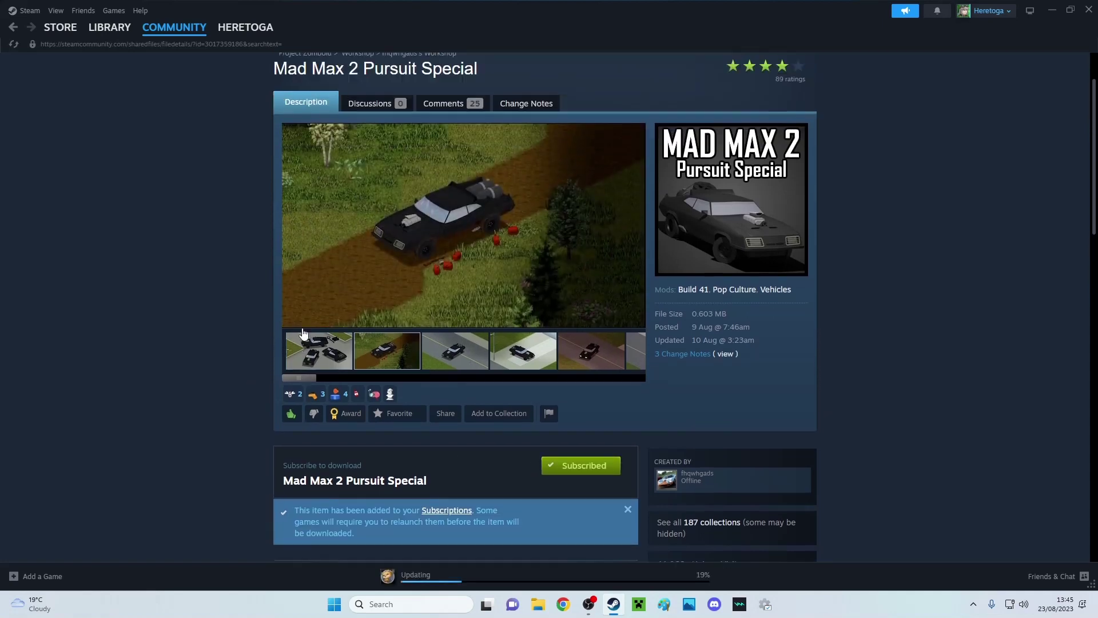
{"action": "scroll", "coordinate": [134, 381], "scroll_direction": "up", "scroll_amount": 1}
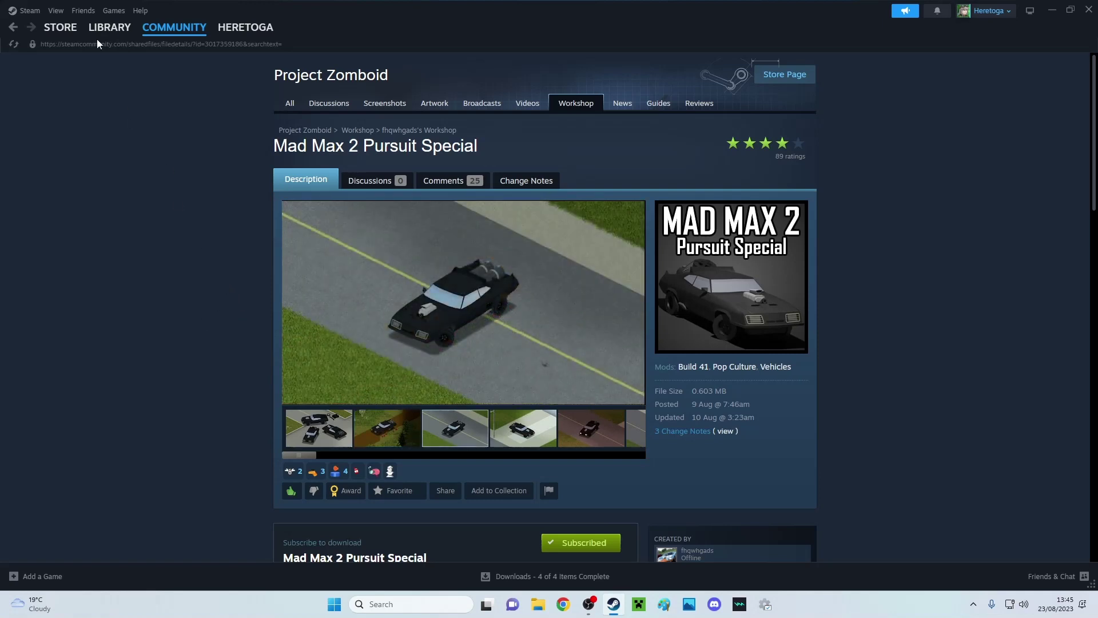
- Go to the Steam library home page and minimize Steam to show the desktop
{"action": "mouse_move", "coordinate": [98, 35]}
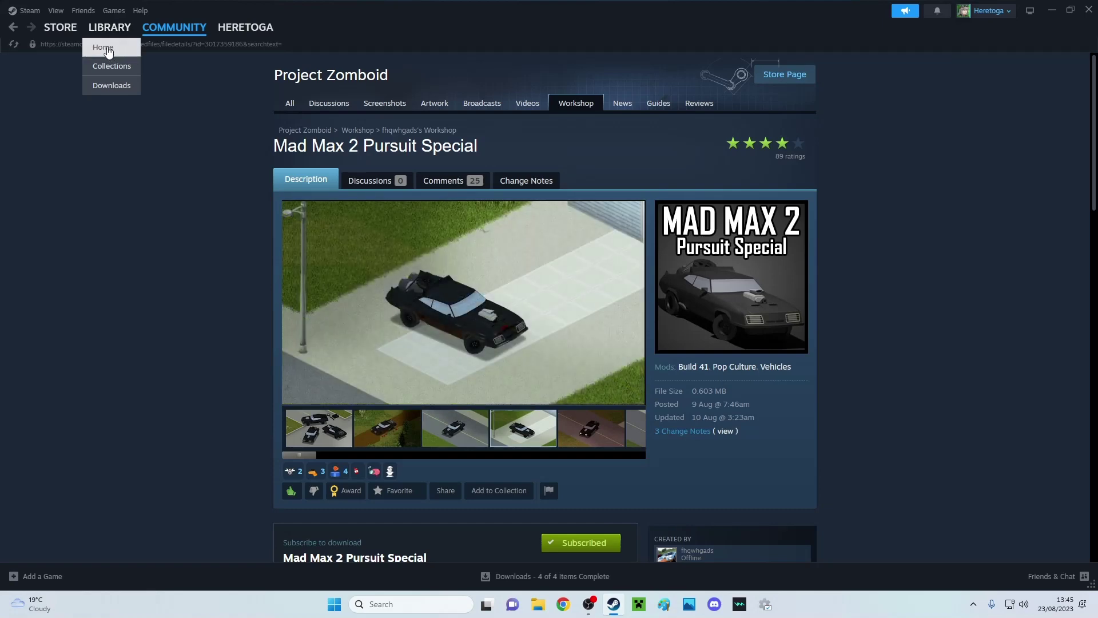
{"action": "left_click", "coordinate": [104, 49]}
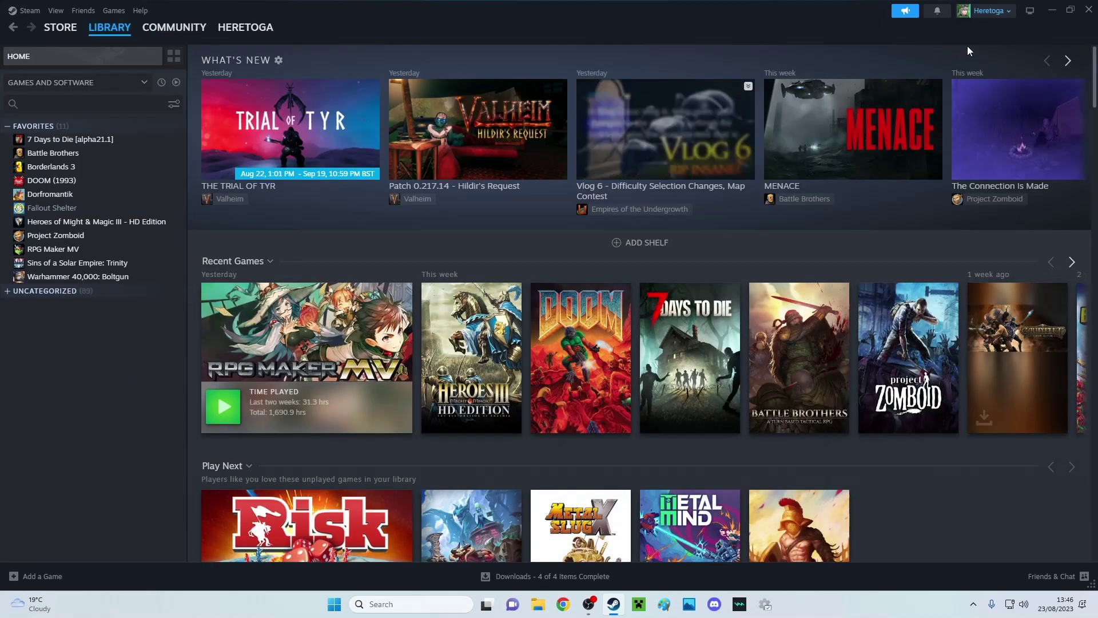
{"action": "left_click", "coordinate": [1051, 11]}
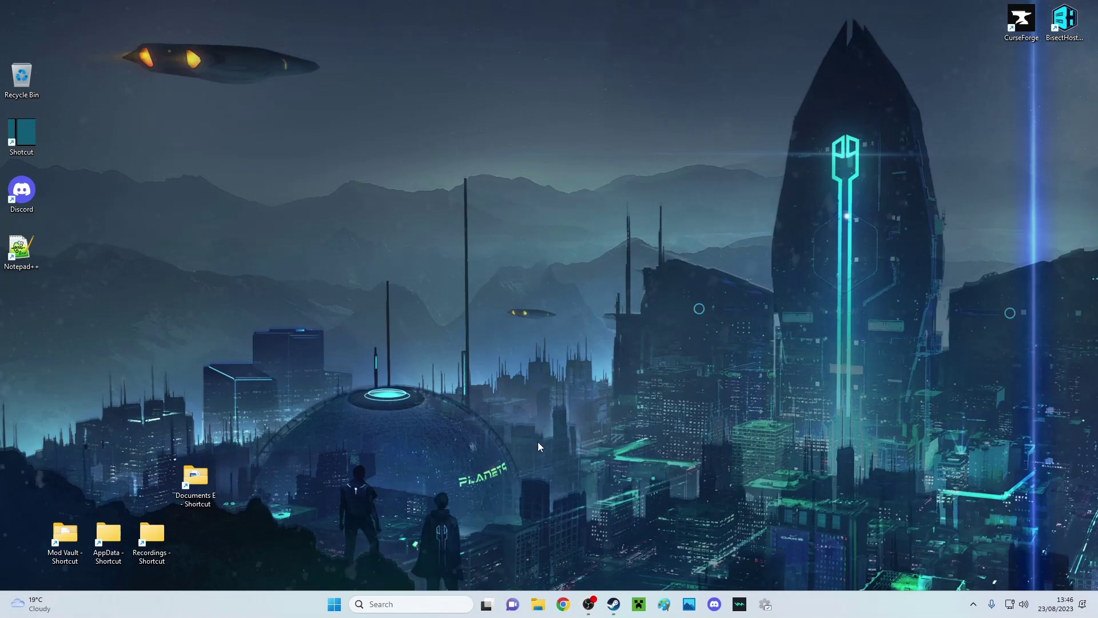
- In File Explorer, open the Workshop mods folder E:\SteamLibrary\steamapps\workshop\content\108600
{"action": "left_click", "coordinate": [538, 605]}
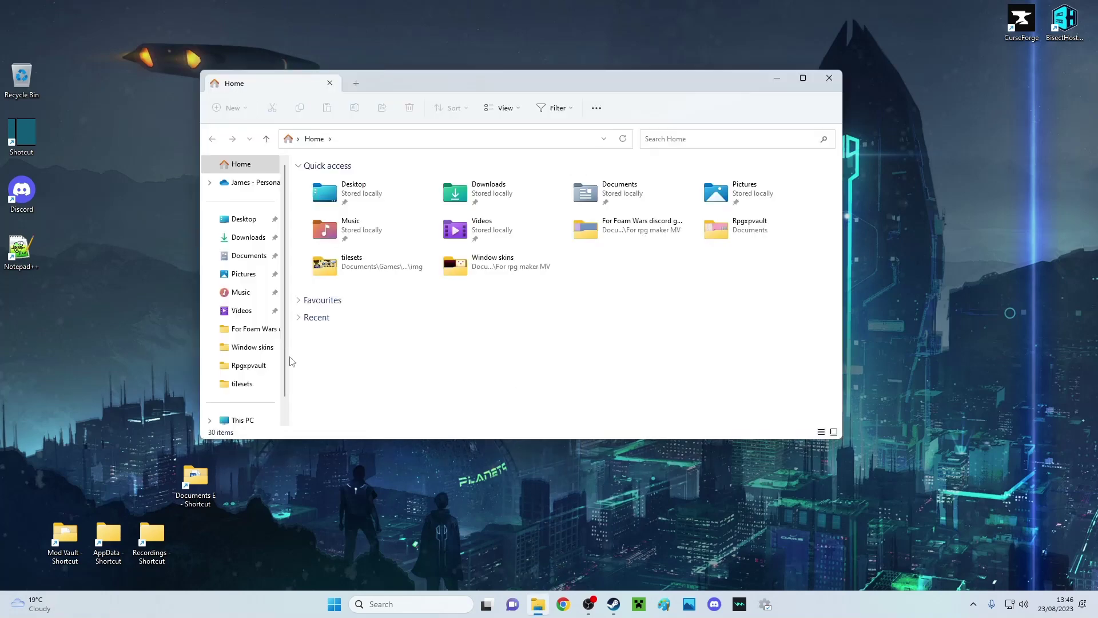
{"action": "scroll", "coordinate": [269, 375], "scroll_direction": "down", "scroll_amount": 1}
{"action": "left_click", "coordinate": [248, 403]}
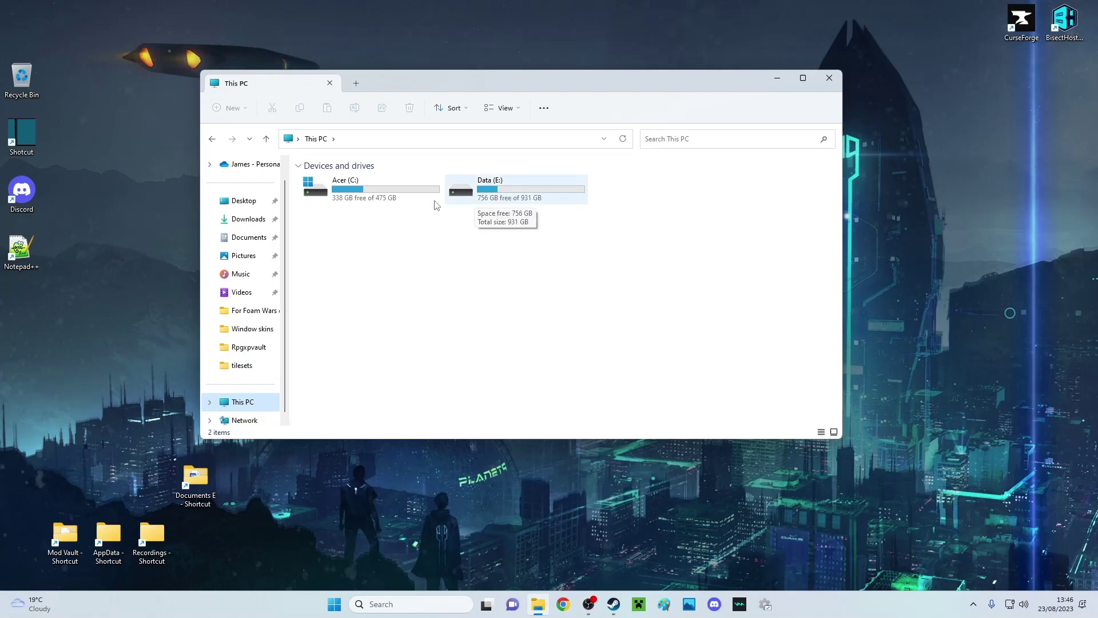
{"action": "double_click", "coordinate": [516, 201]}
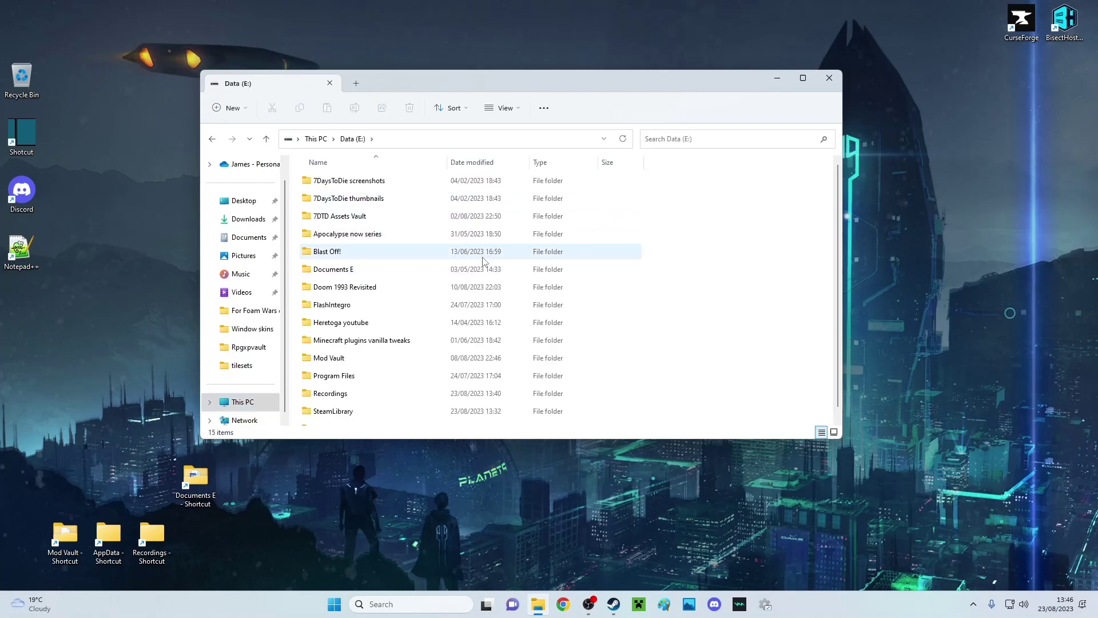
{"action": "double_click", "coordinate": [363, 411]}
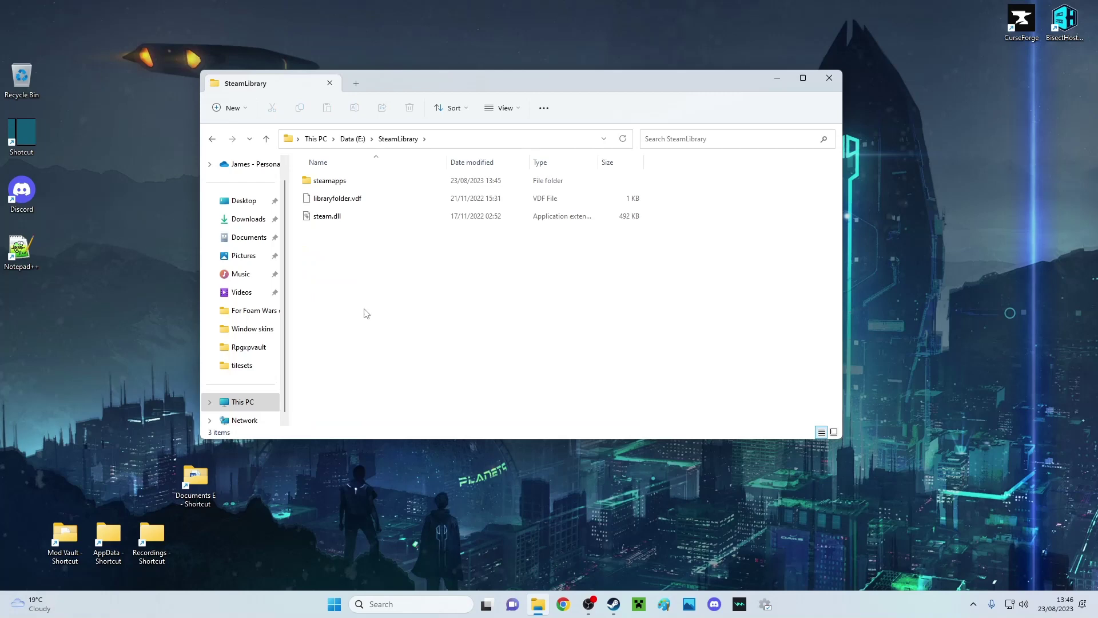
{"action": "double_click", "coordinate": [330, 181]}
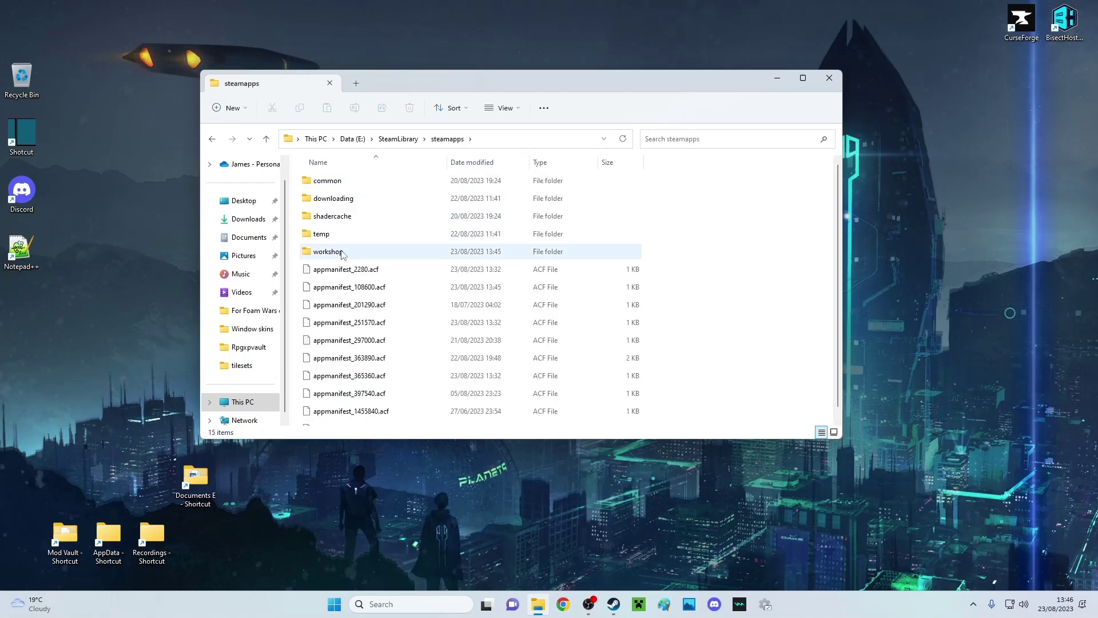
{"action": "double_click", "coordinate": [342, 252]}
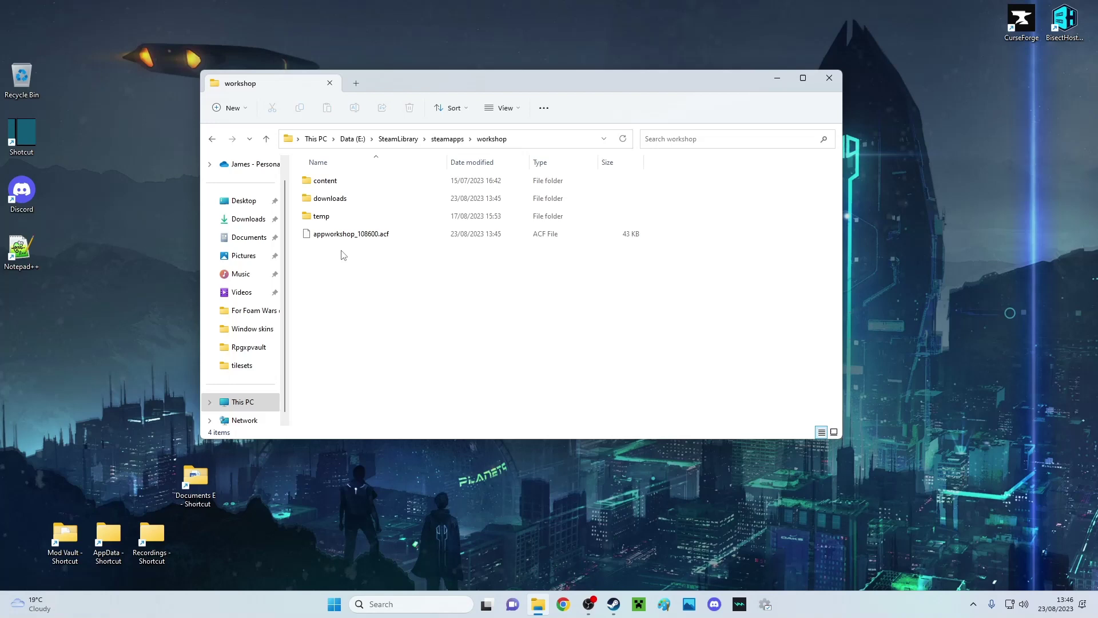
{"action": "double_click", "coordinate": [349, 183]}
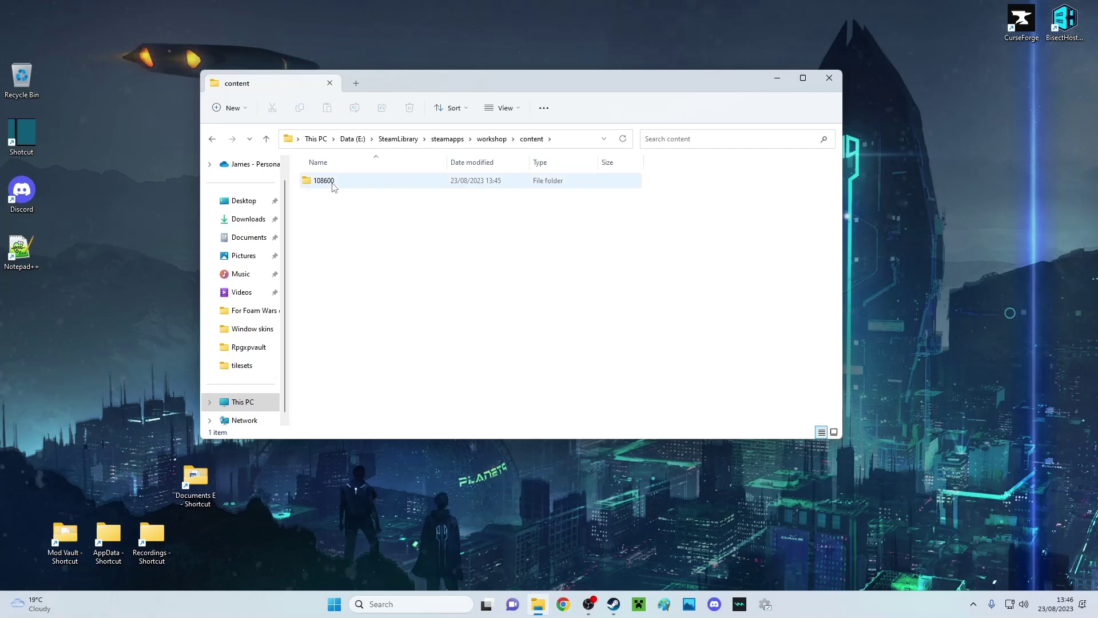
{"action": "double_click", "coordinate": [353, 184]}
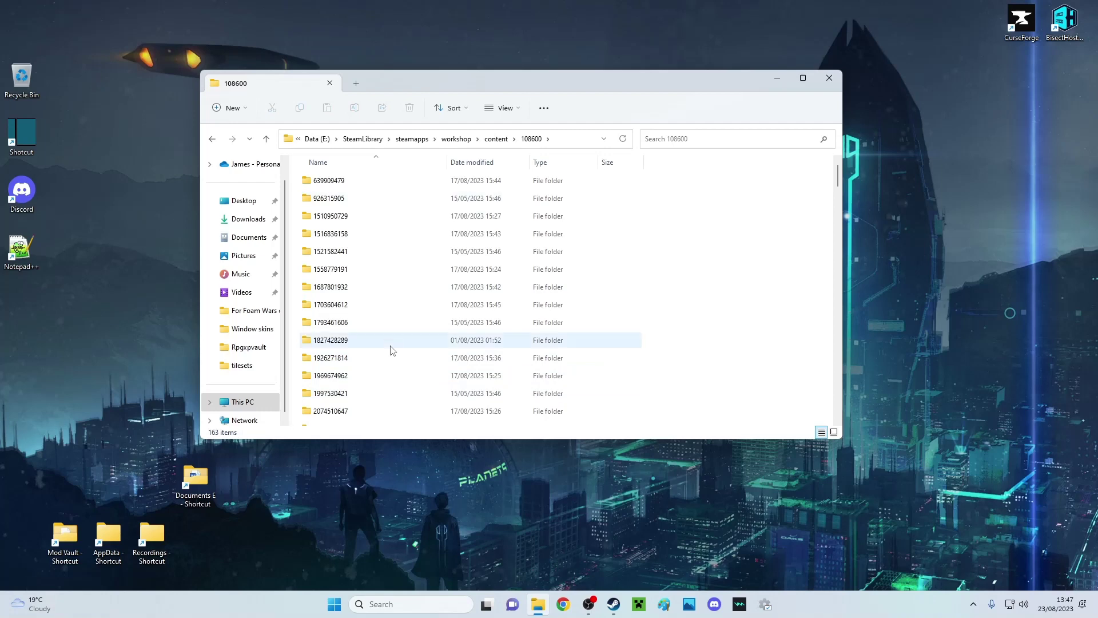
- Inspect the mods subfolder of Workshop item 639909479, return to the 108600 folder and close File Explorer
{"action": "double_click", "coordinate": [352, 182]}
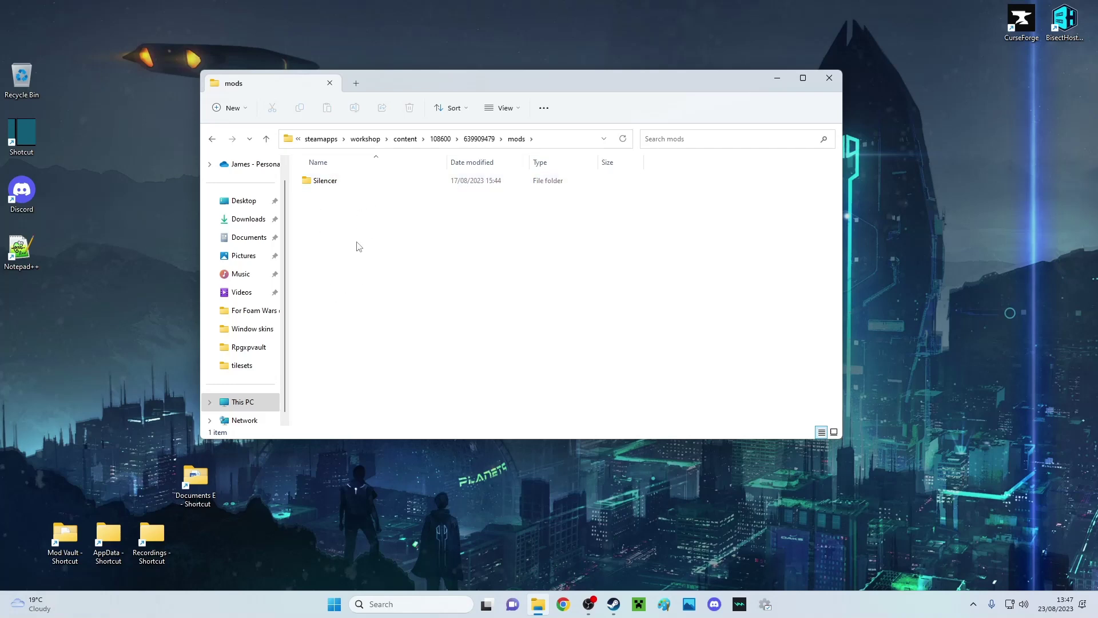
{"action": "left_click", "coordinate": [213, 139]}
{"action": "left_click", "coordinate": [213, 139]}
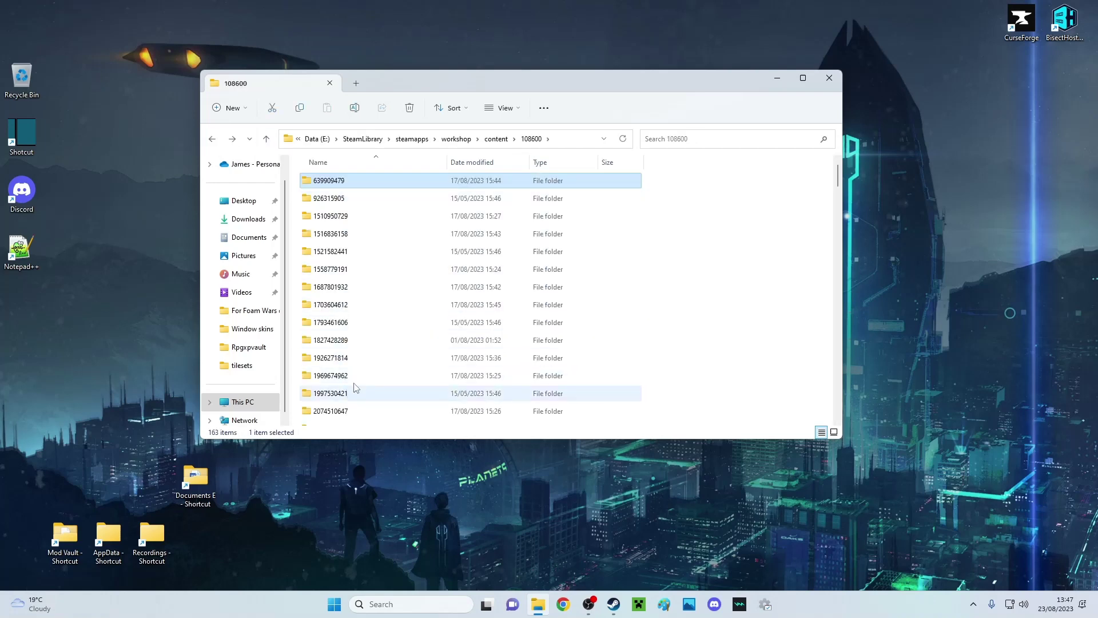
{"action": "double_click", "coordinate": [355, 180]}
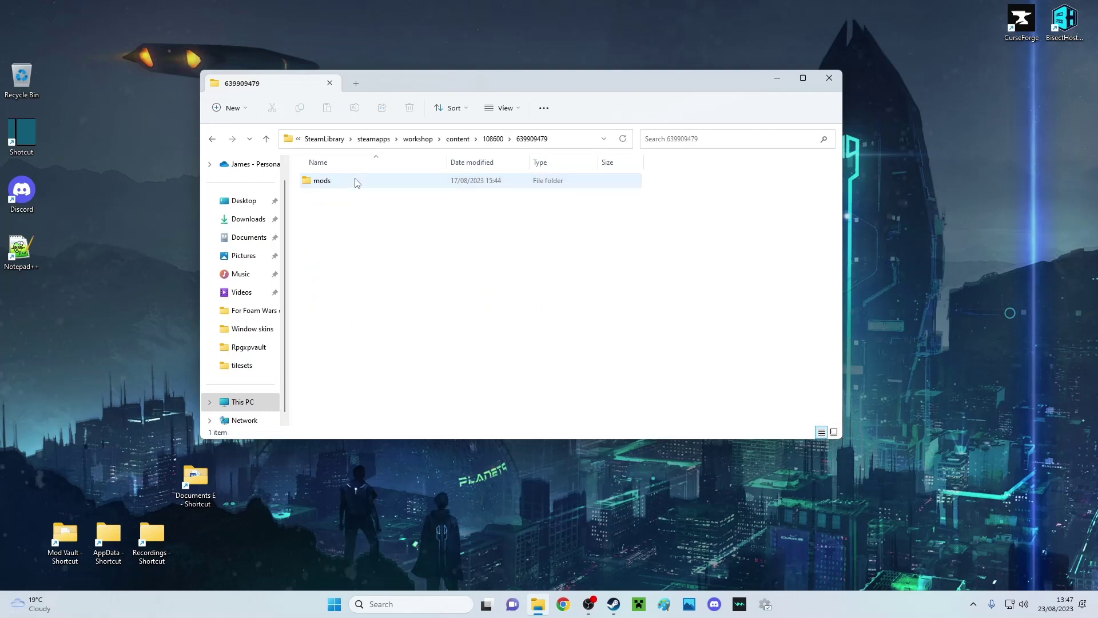
{"action": "double_click", "coordinate": [353, 180]}
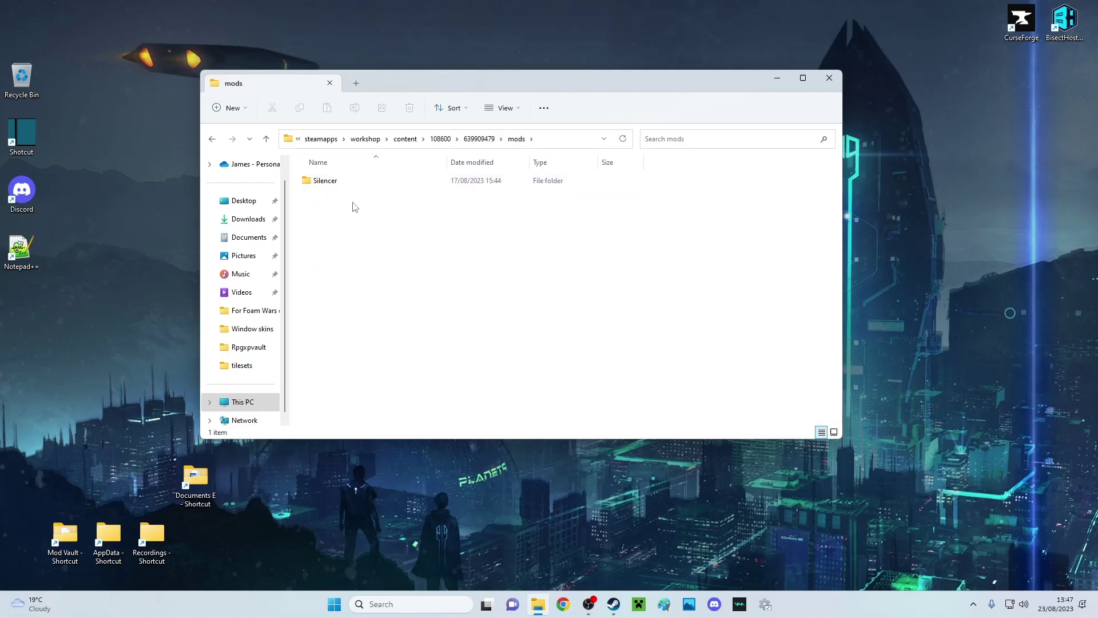
{"action": "left_click", "coordinate": [212, 138]}
{"action": "left_click", "coordinate": [212, 139]}
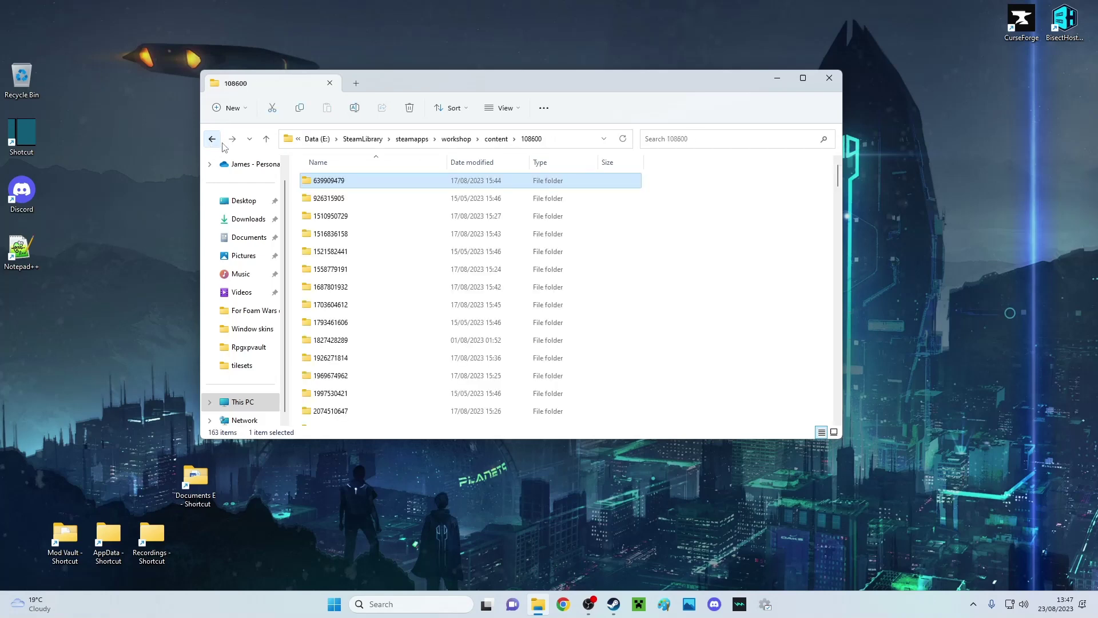
{"action": "mouse_move", "coordinate": [839, 182]}
{"action": "left_mouse_down"}
{"action": "mouse_move", "coordinate": [840, 420]}
{"action": "mouse_move", "coordinate": [841, 179]}
{"action": "left_mouse_up"}
{"action": "left_click", "coordinate": [829, 79]}
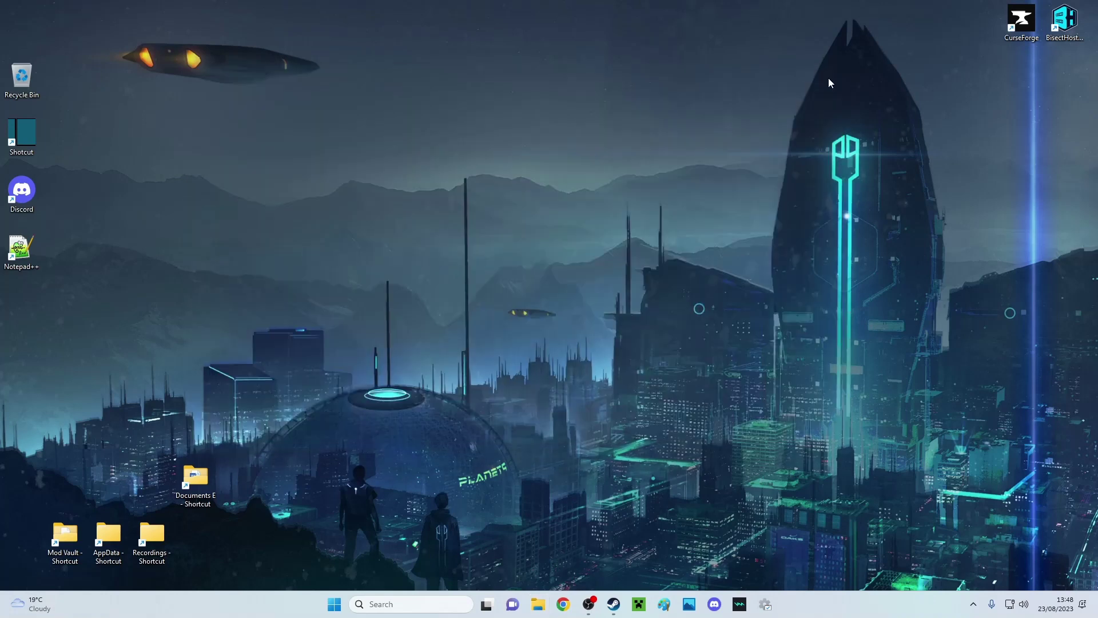
- Switch to Steam to launch Project Zomboid from the library, and open the game's mod list
{"action": "left_click", "coordinate": [614, 604]}
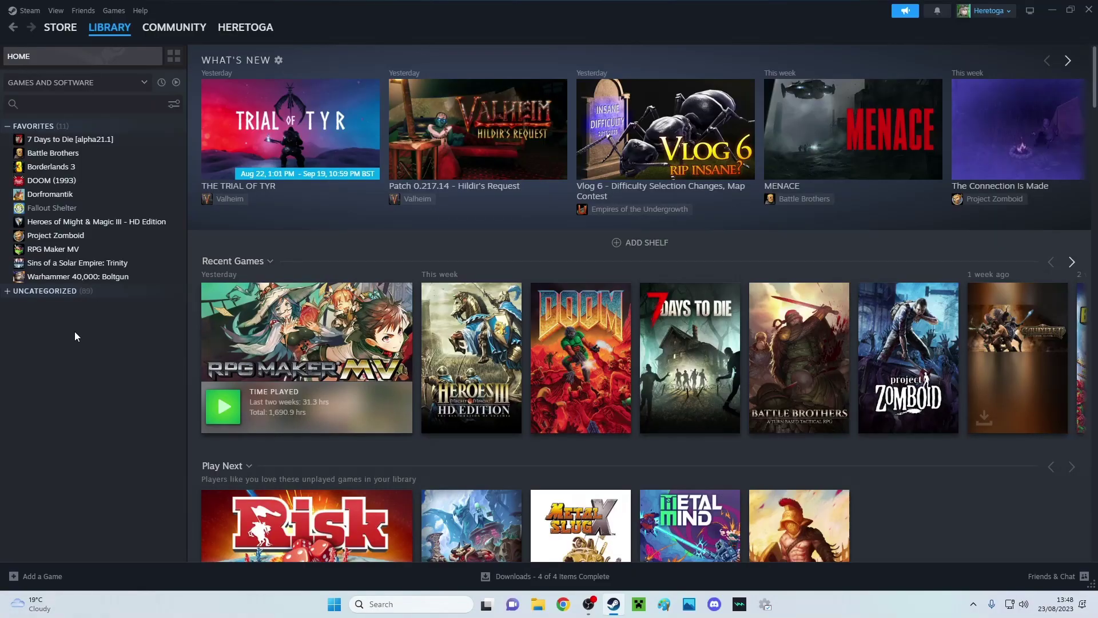
{"action": "left_click", "coordinate": [81, 236]}
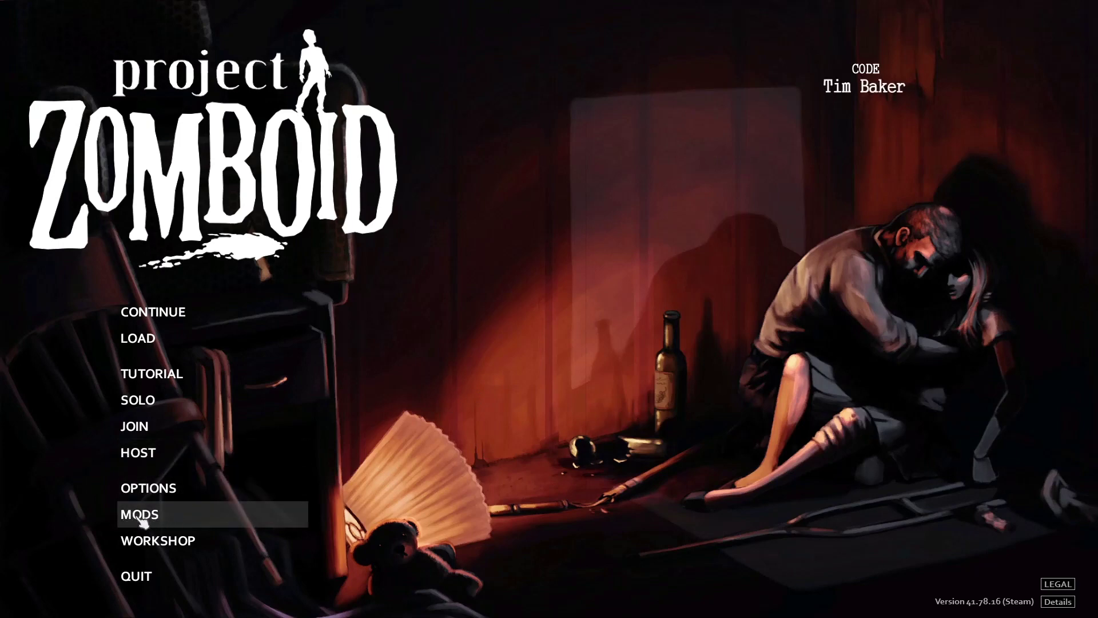
{"action": "left_click", "coordinate": [174, 520]}
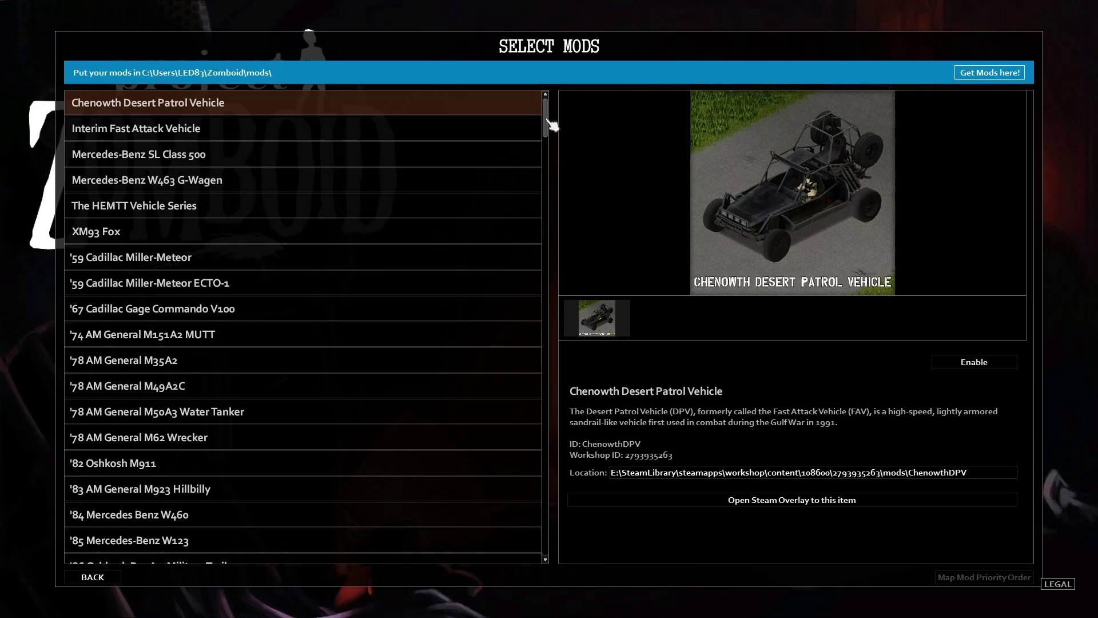
- Enable Mad Max 2 Pursuit Special in the mod list and return to the main menu
{"action": "mouse_move", "coordinate": [552, 124]}
{"action": "left_mouse_down"}
{"action": "mouse_move", "coordinate": [563, 541]}
{"action": "mouse_move", "coordinate": [551, 118]}
{"action": "left_mouse_up"}
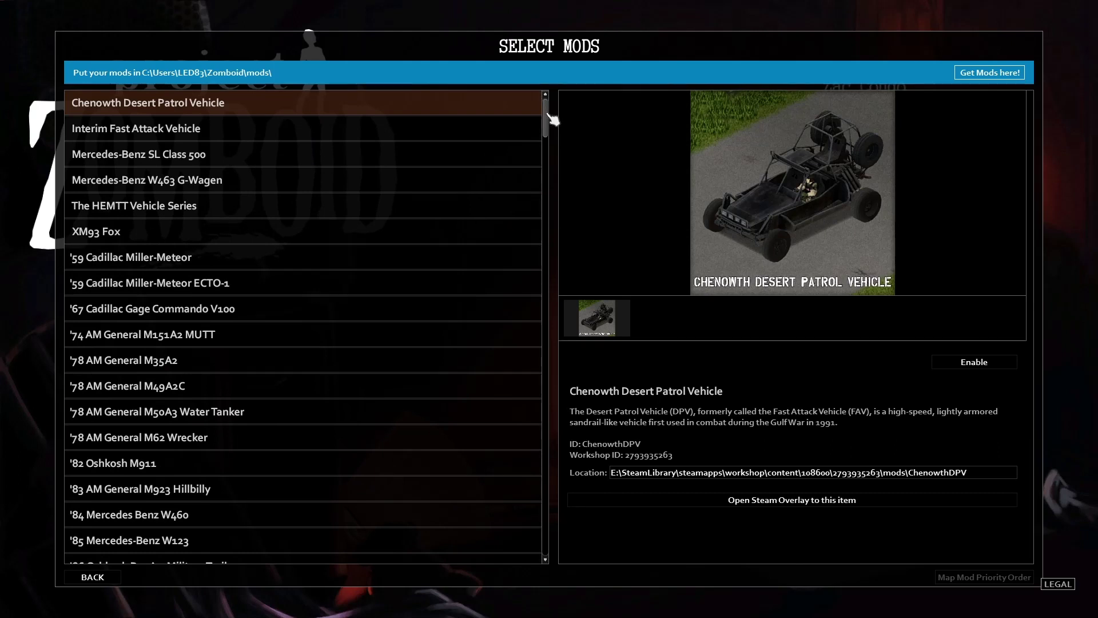
{"action": "left_click_drag", "start_coordinate": [551, 118], "coordinate": [551, 322]}
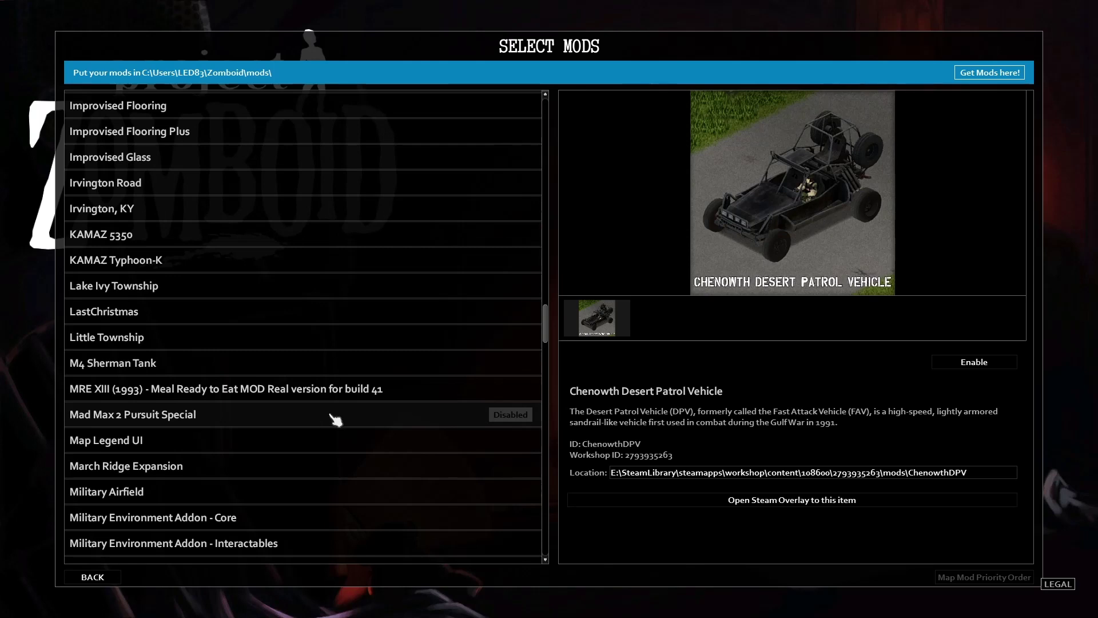
{"action": "left_click", "coordinate": [510, 415]}
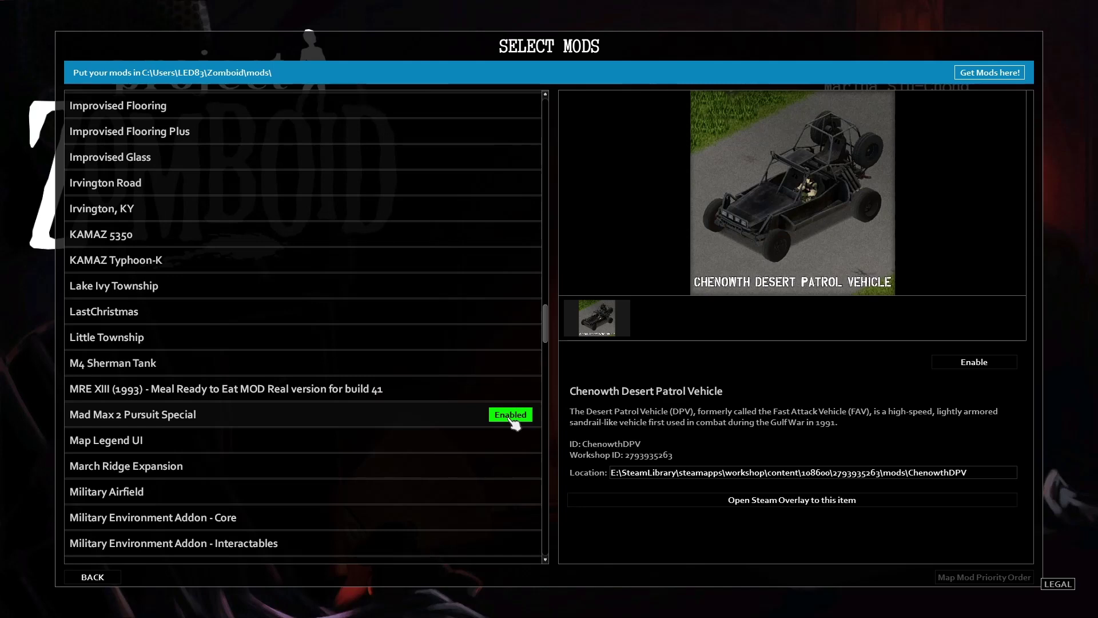
{"action": "left_click", "coordinate": [93, 577]}
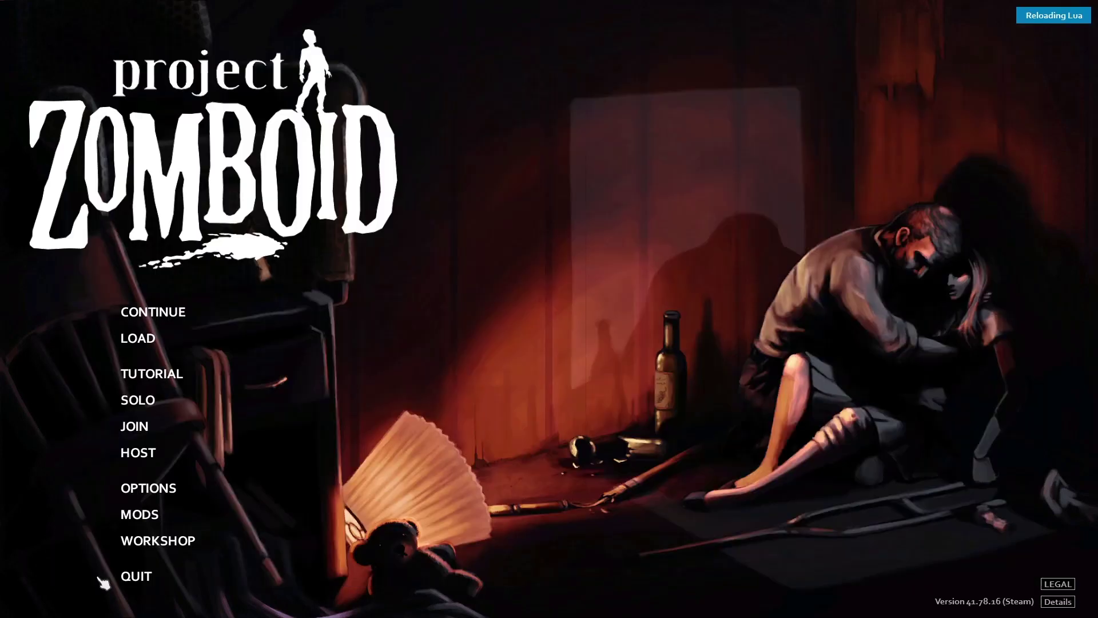